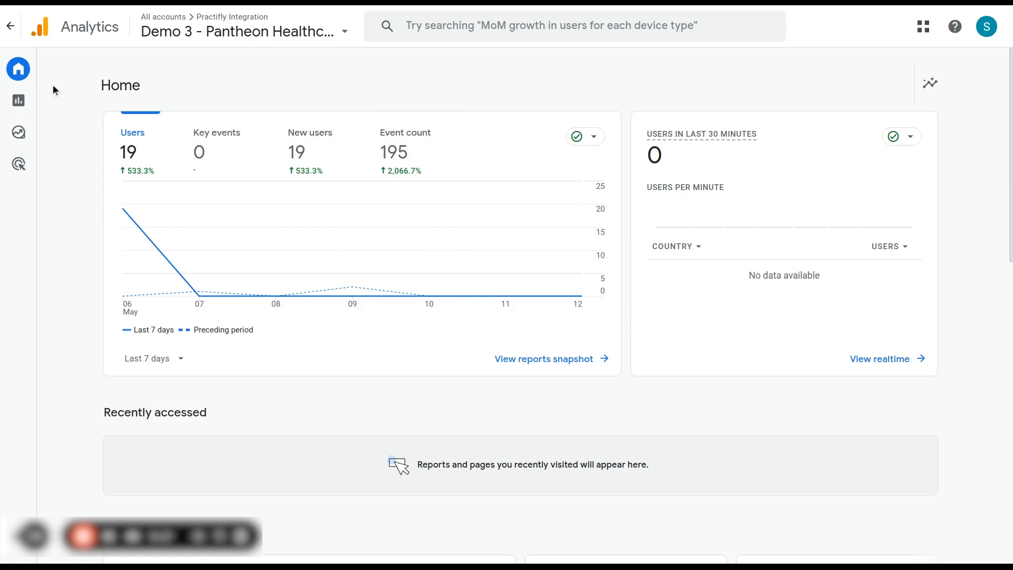
Step: Open Explorations and create a new exploration from the Path exploration template
{"action": "left_click", "coordinate": [52, 136]}
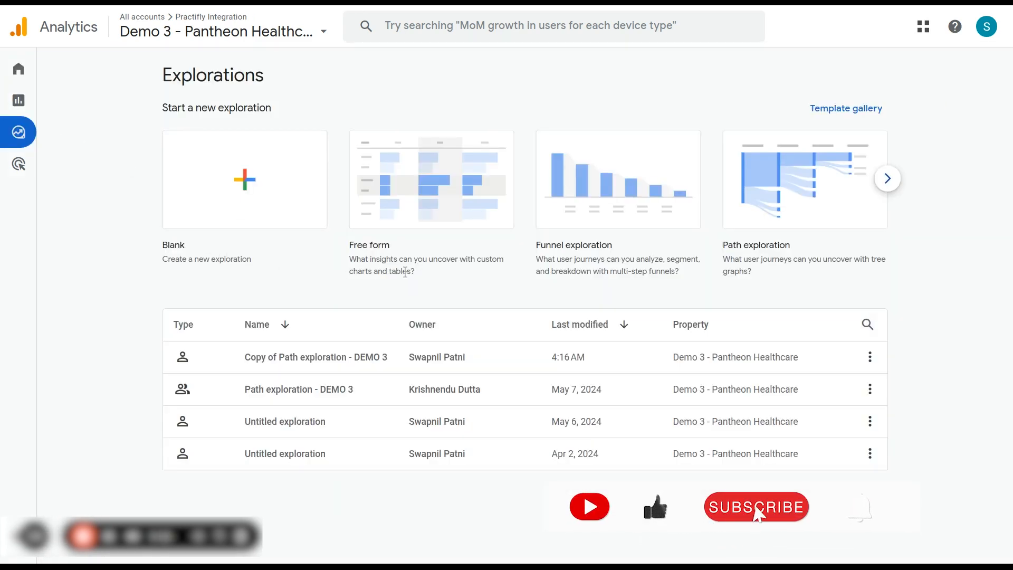
{"action": "left_click", "coordinate": [804, 195]}
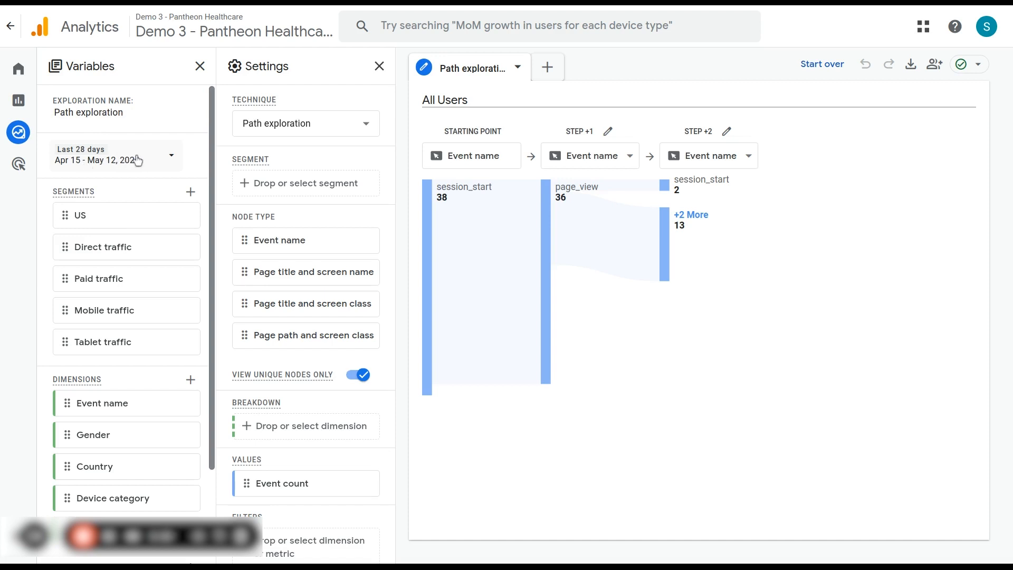
Step: Search the predefined dimensions for "source" and close the dimension selection without importing any
{"action": "scroll", "coordinate": [138, 160], "scroll_direction": "down", "scroll_amount": 2}
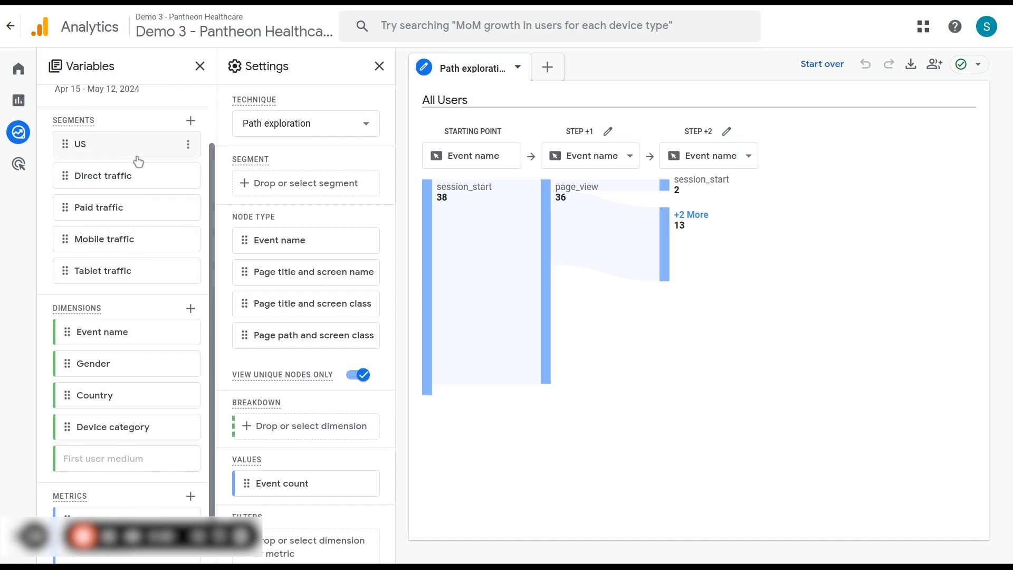
{"action": "scroll", "coordinate": [132, 228], "scroll_direction": "down", "scroll_amount": 1}
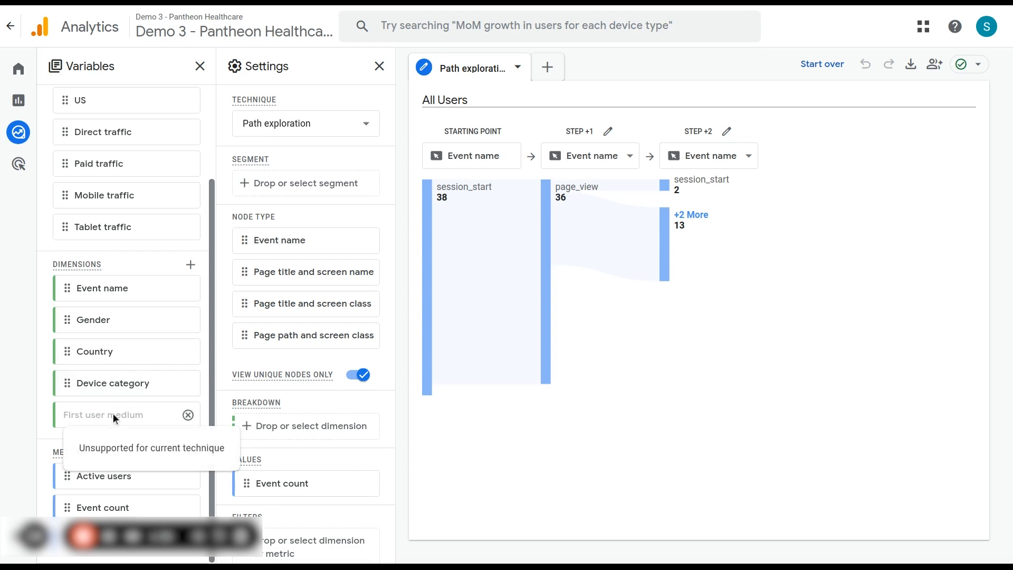
{"action": "left_click", "coordinate": [191, 264]}
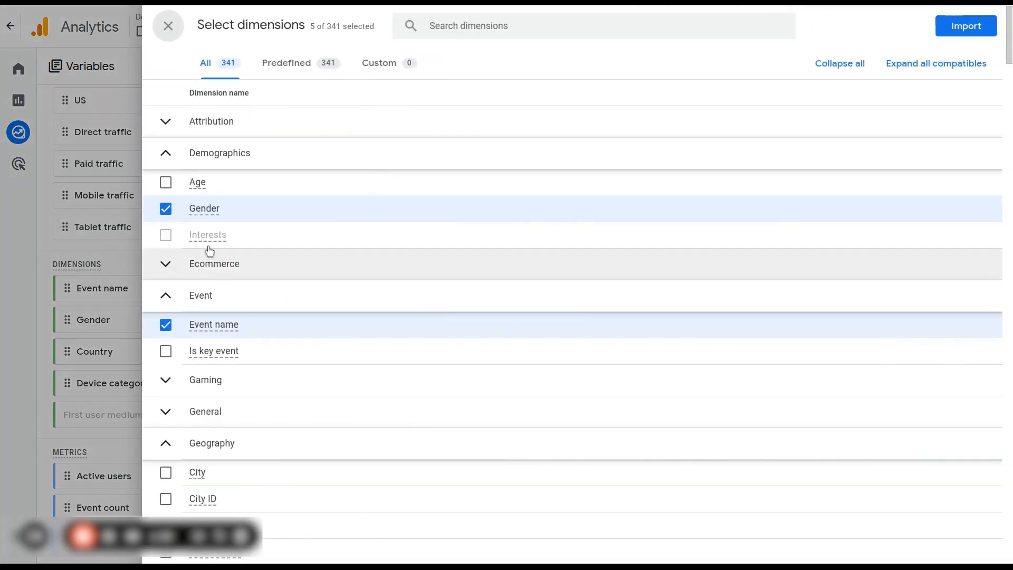
{"action": "left_click", "coordinate": [553, 32]}
{"action": "type", "text": "source"}
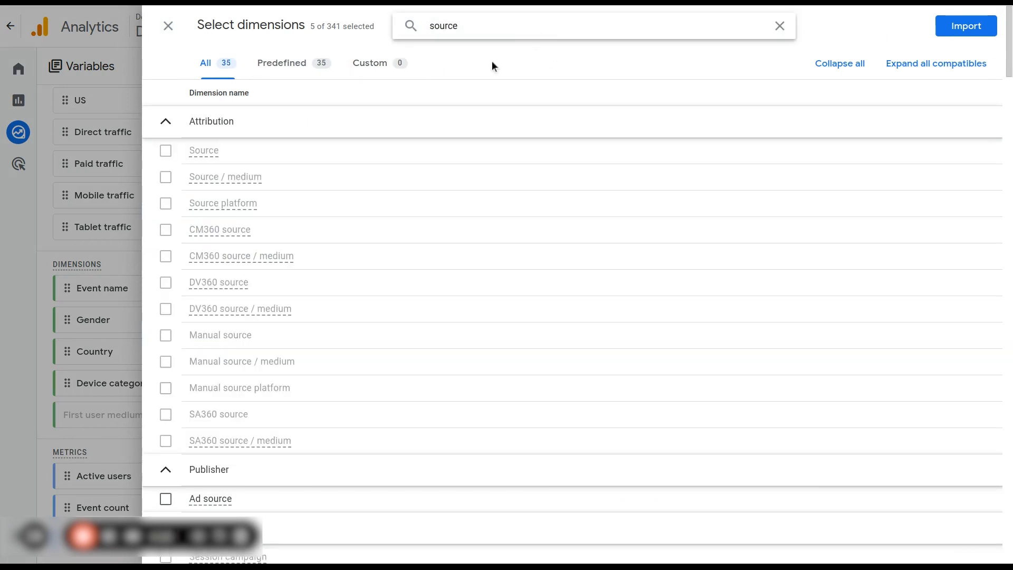
{"action": "left_click", "coordinate": [297, 67]}
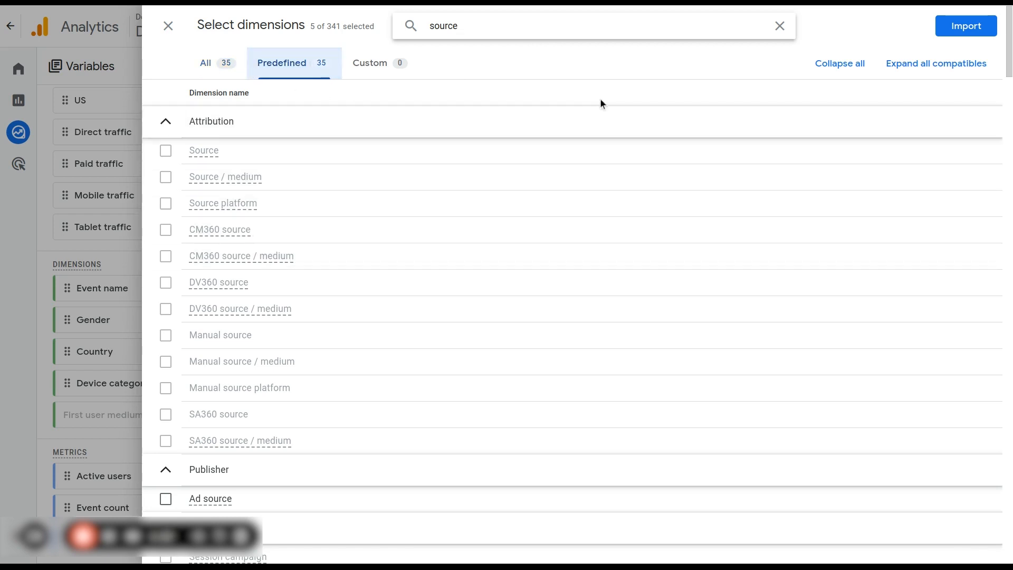
{"action": "left_click", "coordinate": [168, 27]}
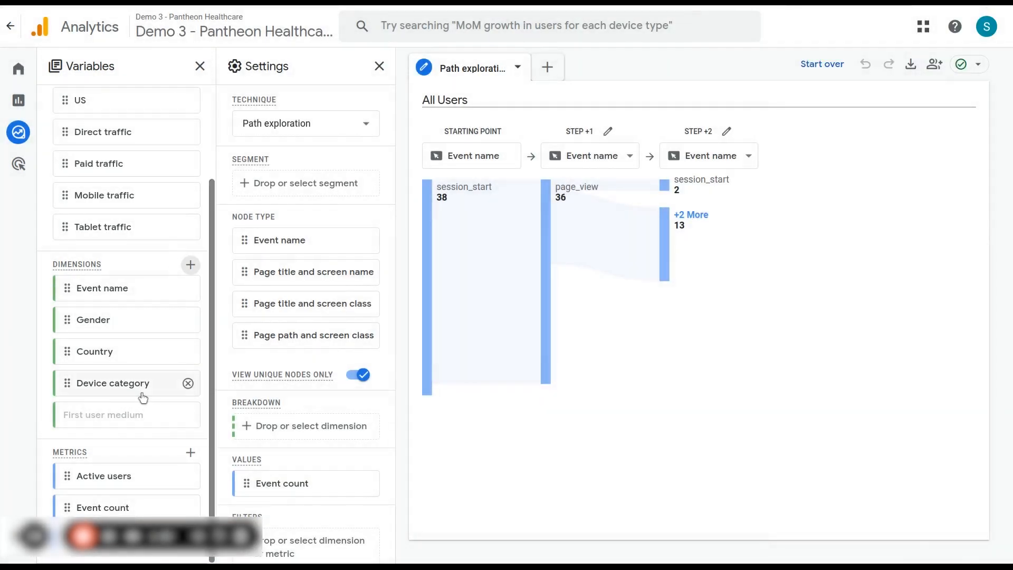
Step: Start the path over with Page title and screen name as the ending point node type and "Contact us" as the ending page
{"action": "scroll", "coordinate": [259, 338], "scroll_direction": "down", "scroll_amount": 3}
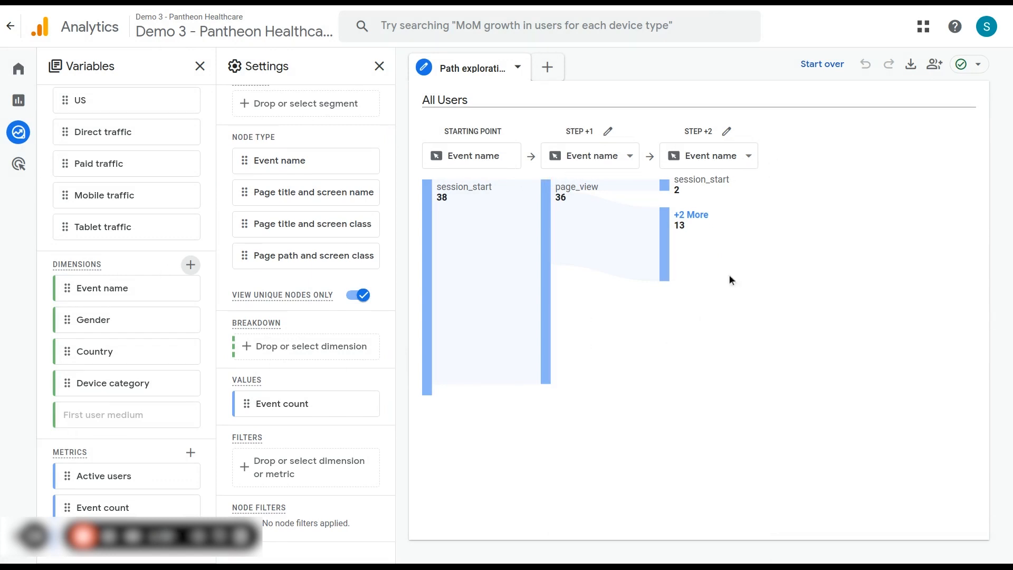
{"action": "left_click", "coordinate": [827, 66]}
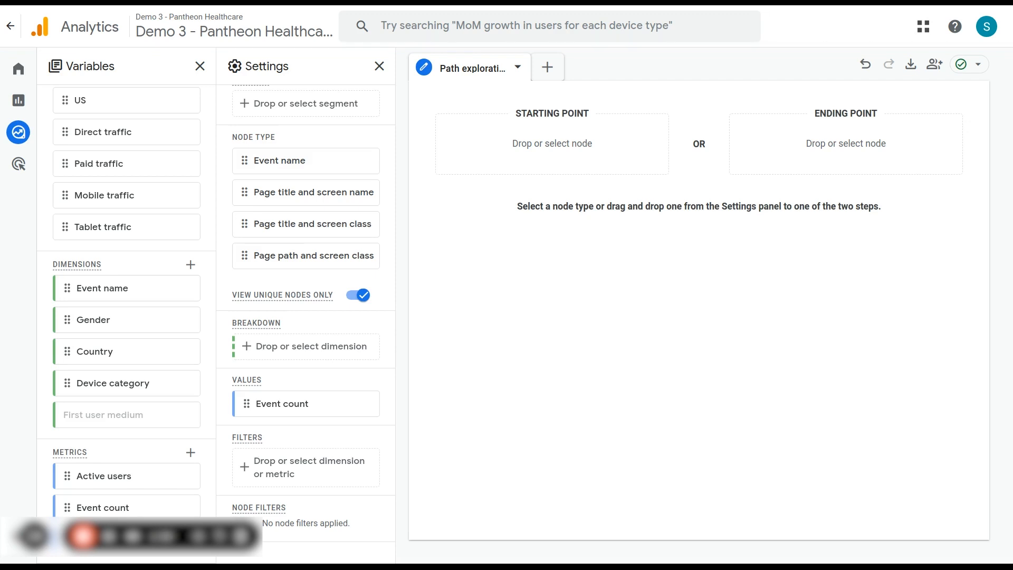
{"action": "left_click", "coordinate": [852, 147]}
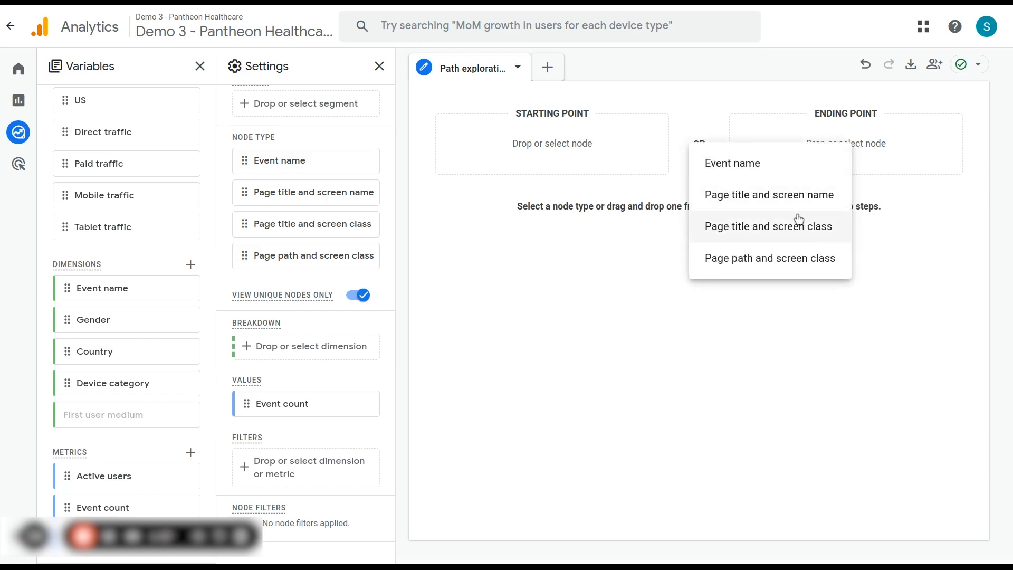
{"action": "left_click", "coordinate": [773, 206]}
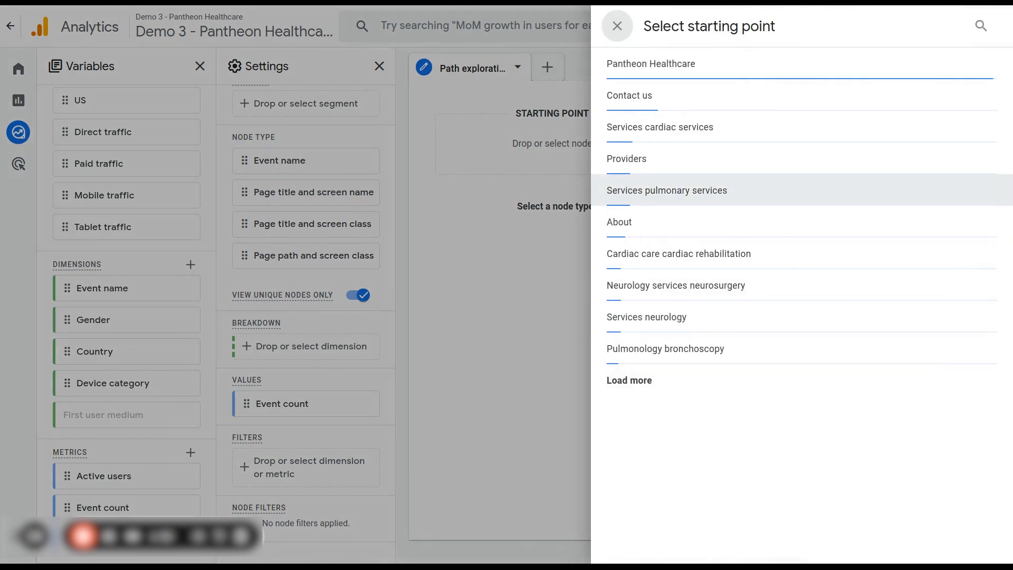
{"action": "left_click", "coordinate": [625, 107]}
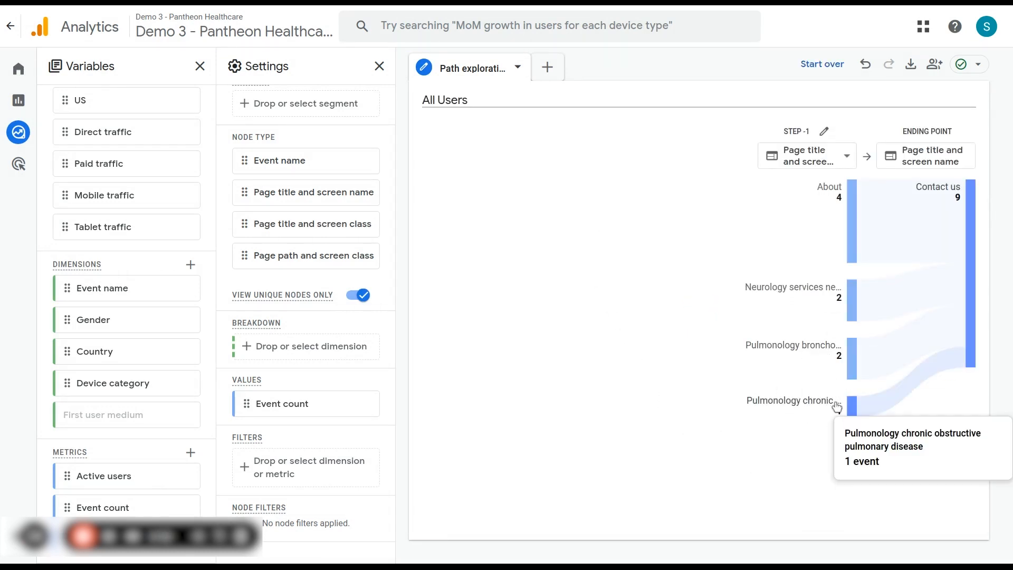
Step: Replace the Event count metric in the path's values with Total users
{"action": "mouse_move", "coordinate": [970, 200]}
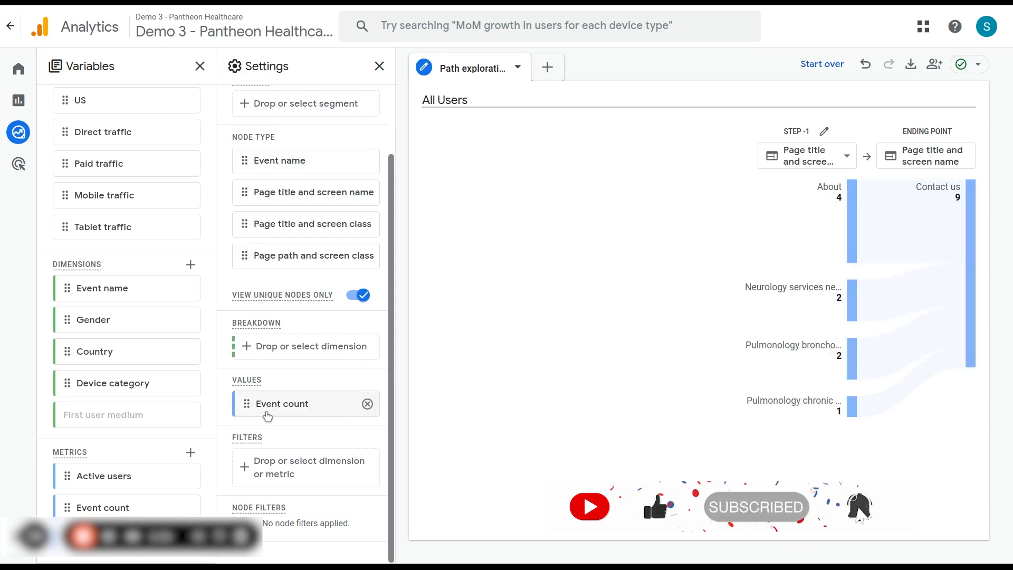
{"action": "left_click", "coordinate": [367, 404]}
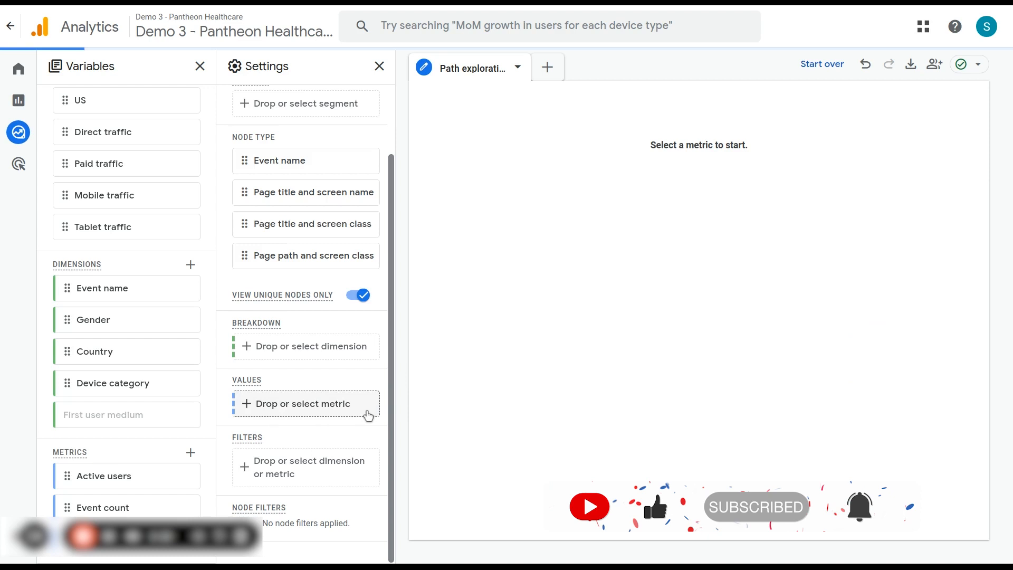
{"action": "left_click", "coordinate": [330, 407]}
{"action": "left_click", "coordinate": [377, 488]}
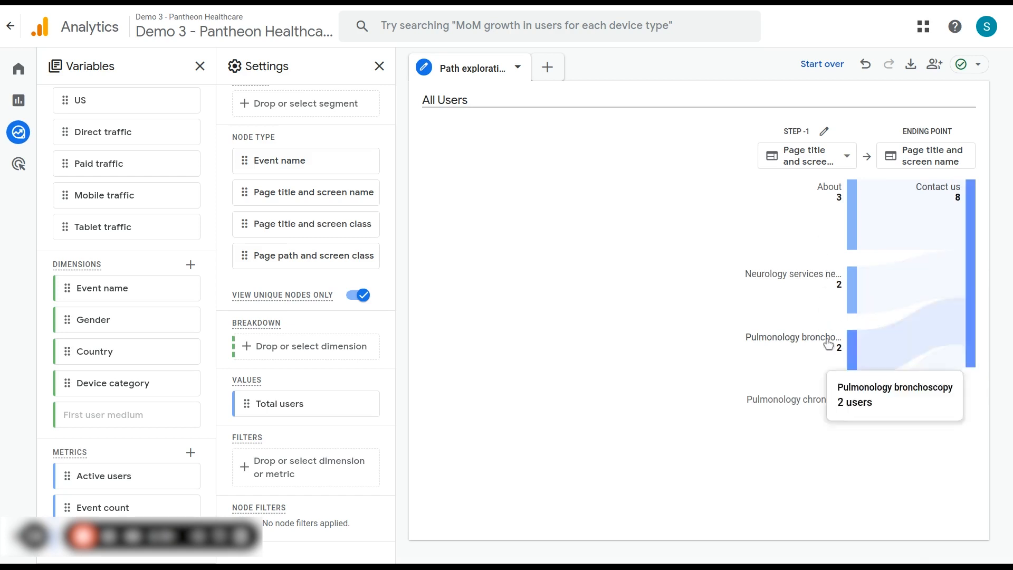
Step: Expand all four step -1 nodes, from About down to Pulmonology chronic obstructive pulmonary disease, to show their preceding pages
{"action": "left_click", "coordinate": [850, 219]}
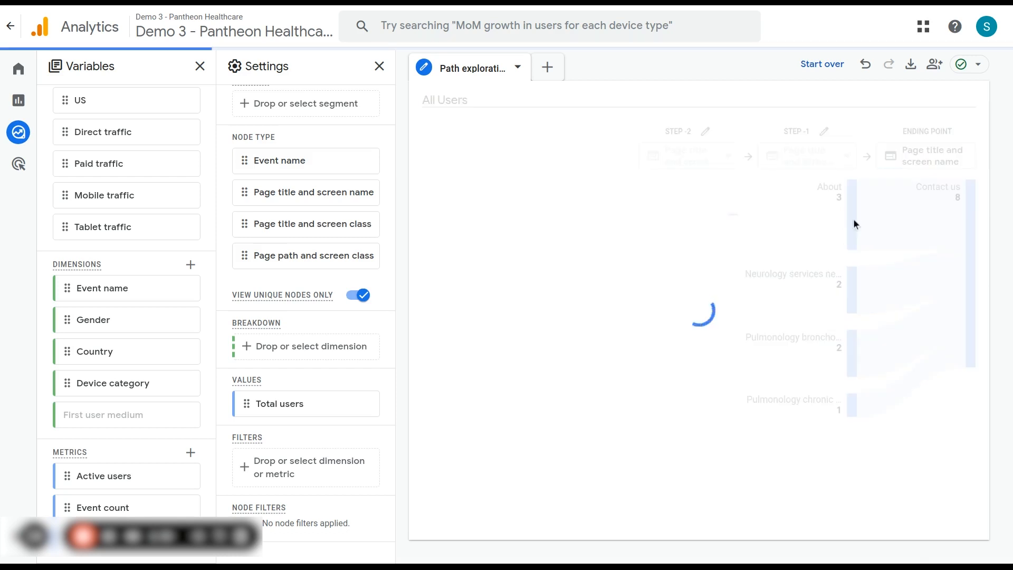
{"action": "left_click", "coordinate": [849, 305]}
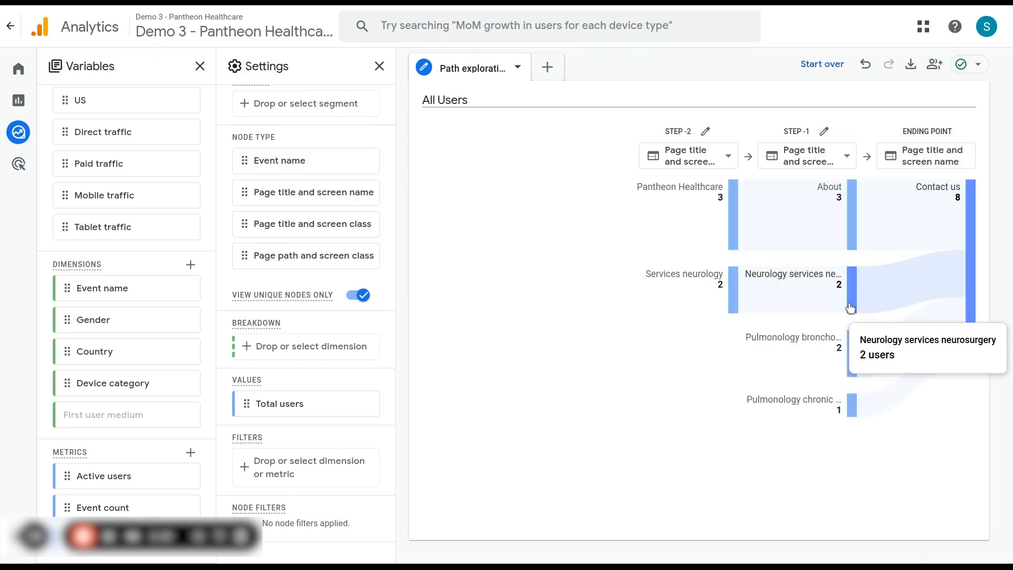
{"action": "left_click", "coordinate": [852, 359]}
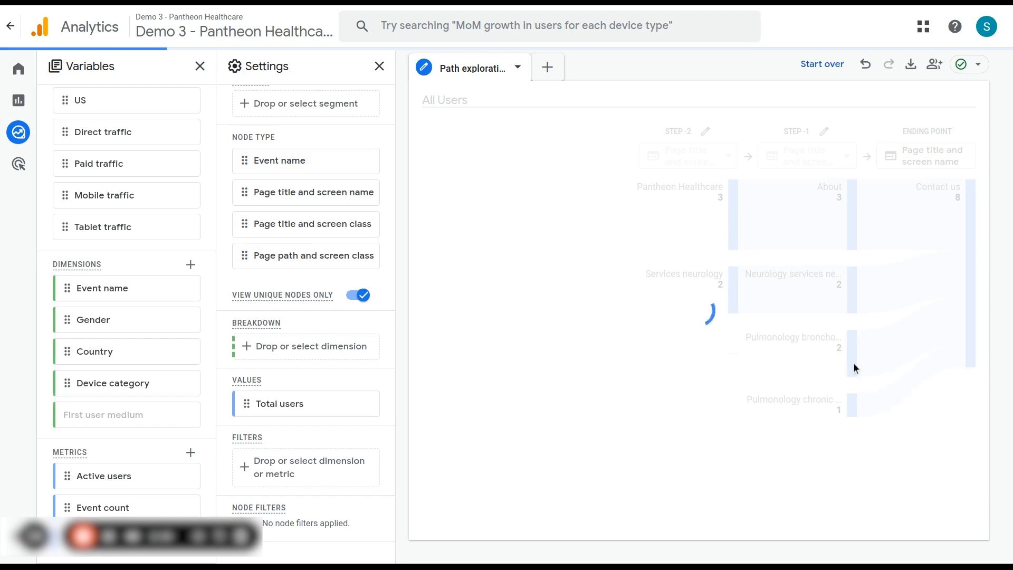
{"action": "left_click", "coordinate": [852, 409]}
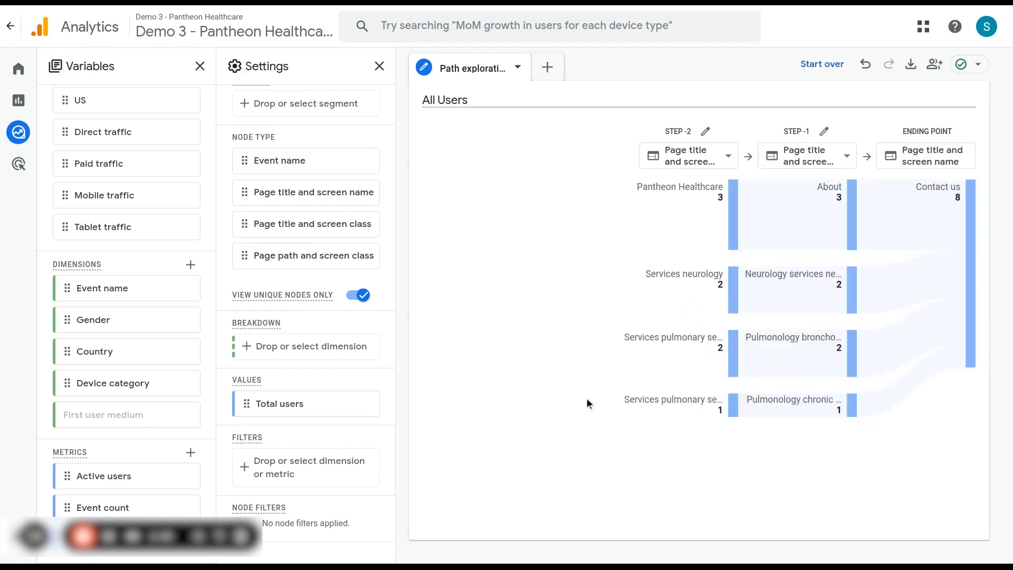
Step: Expand the step -2 nodes Pantheon Healthcare, Services neurology and both Services pulmonary services one level further back
{"action": "left_click", "coordinate": [734, 229]}
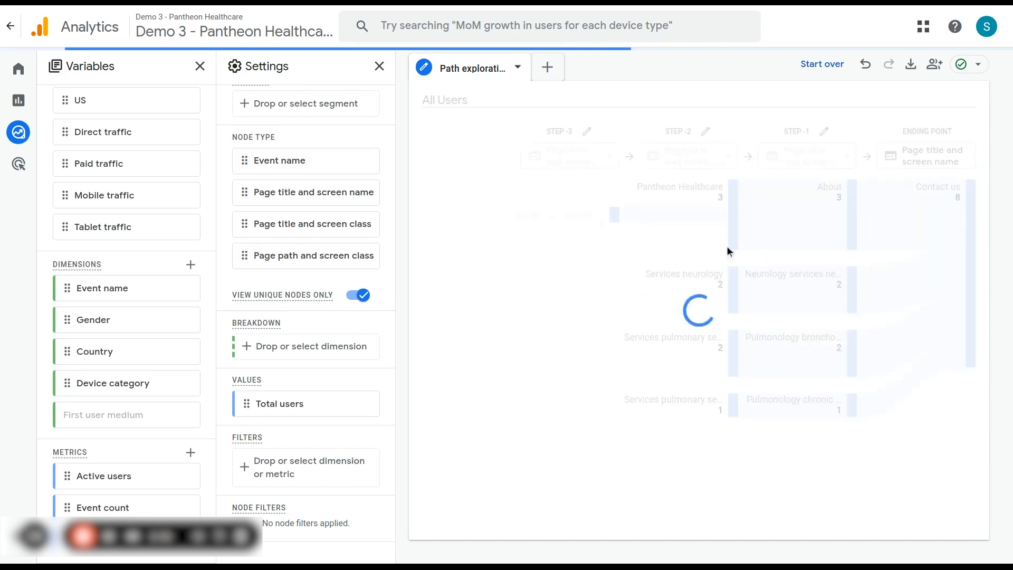
{"action": "left_click", "coordinate": [731, 301]}
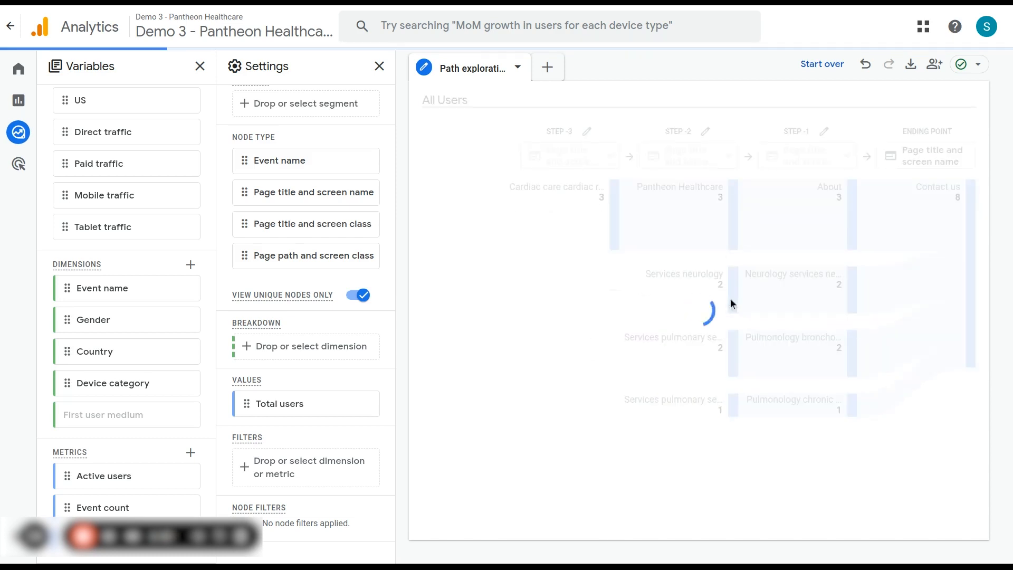
{"action": "left_click", "coordinate": [730, 369]}
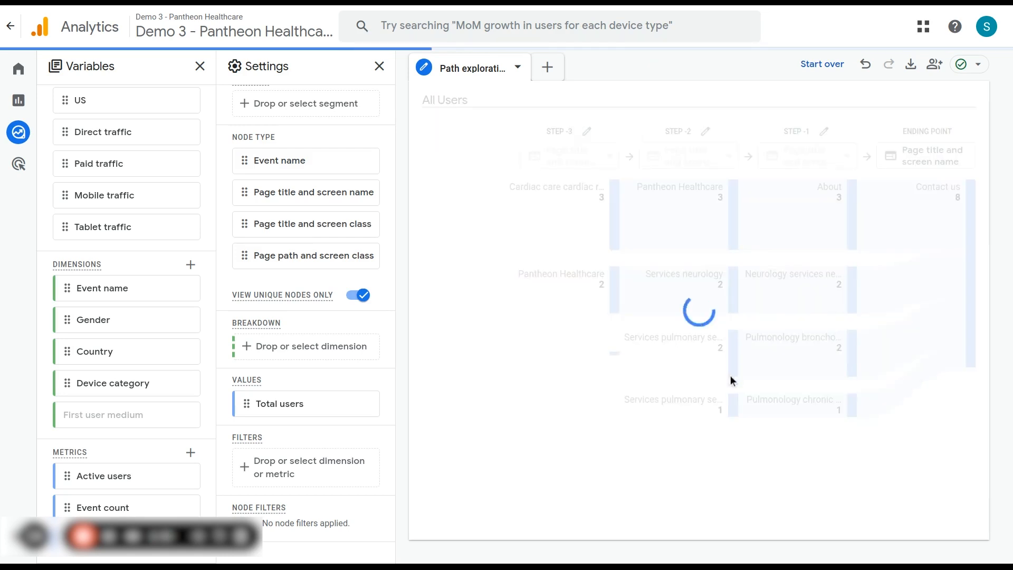
{"action": "left_click", "coordinate": [734, 409]}
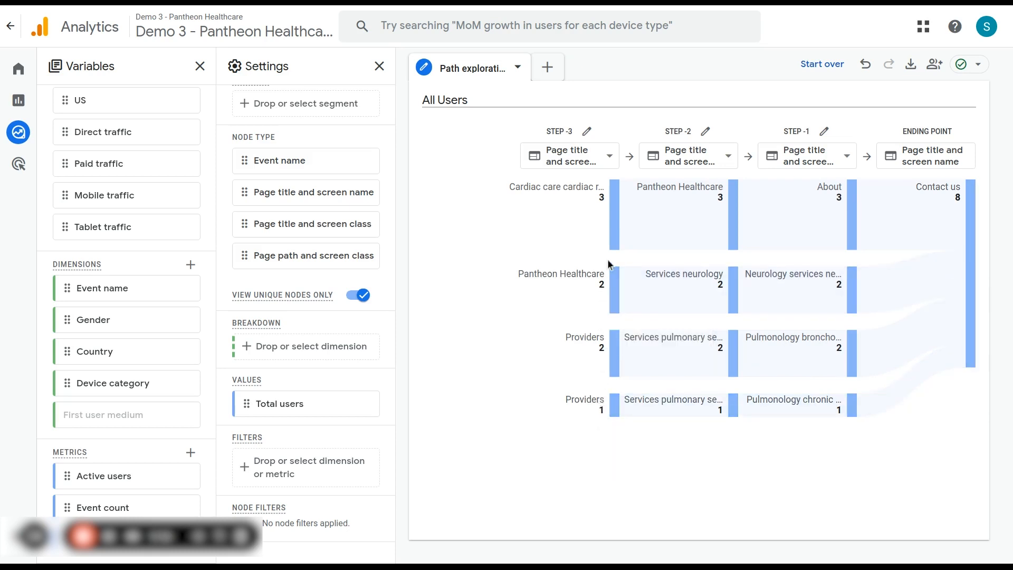
Step: Expand the step -3 nodes Pantheon Healthcare, both Providers and Cardiac care cardiac rehabilitation to trace the pages before them
{"action": "left_click", "coordinate": [615, 302]}
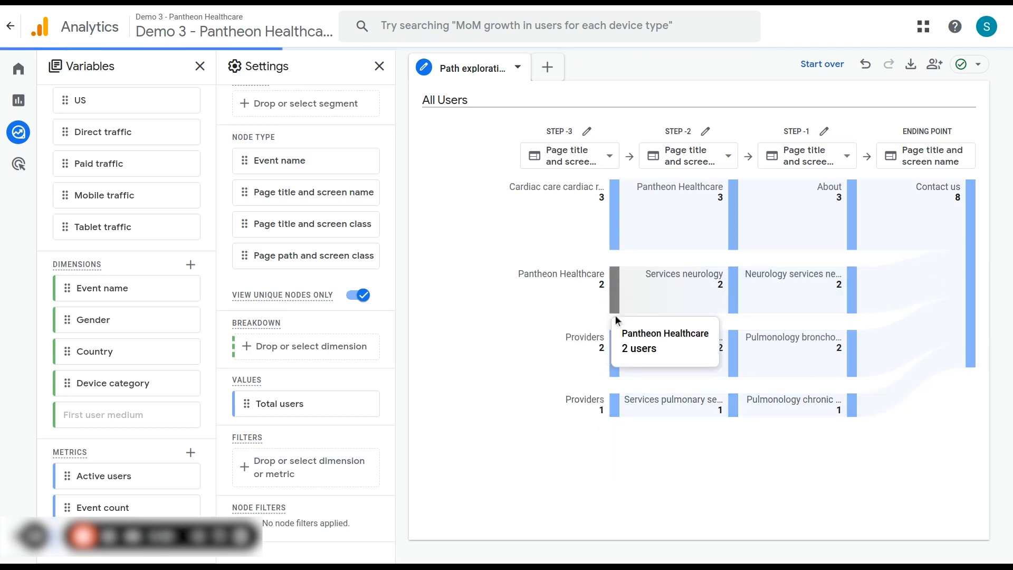
{"action": "left_click", "coordinate": [615, 359]}
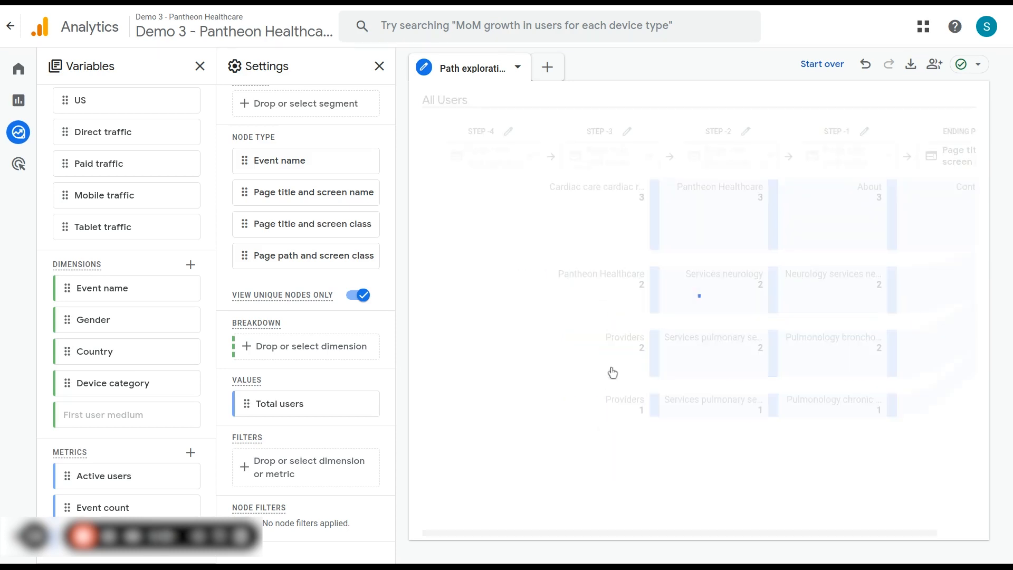
{"action": "left_click", "coordinate": [651, 413]}
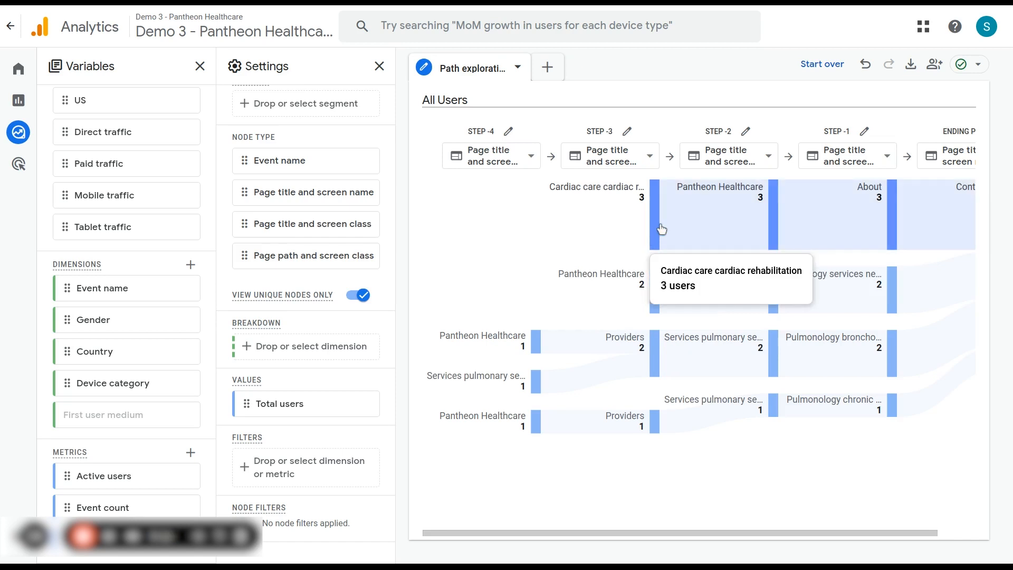
{"action": "left_click", "coordinate": [654, 229]}
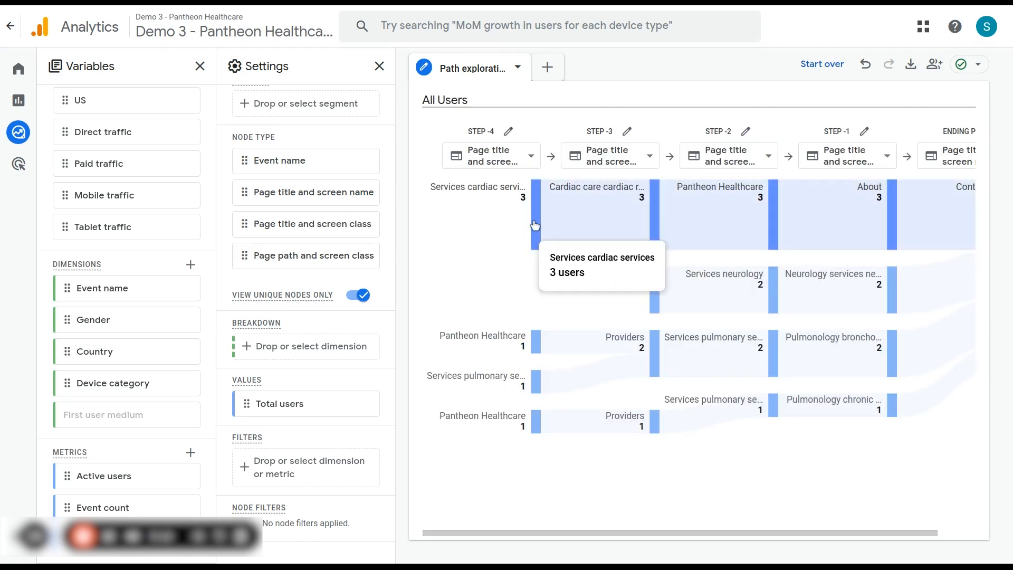
Step: Break the path down by the Device category dimension
{"action": "scroll", "coordinate": [630, 278], "scroll_direction": "right", "scroll_amount": 2}
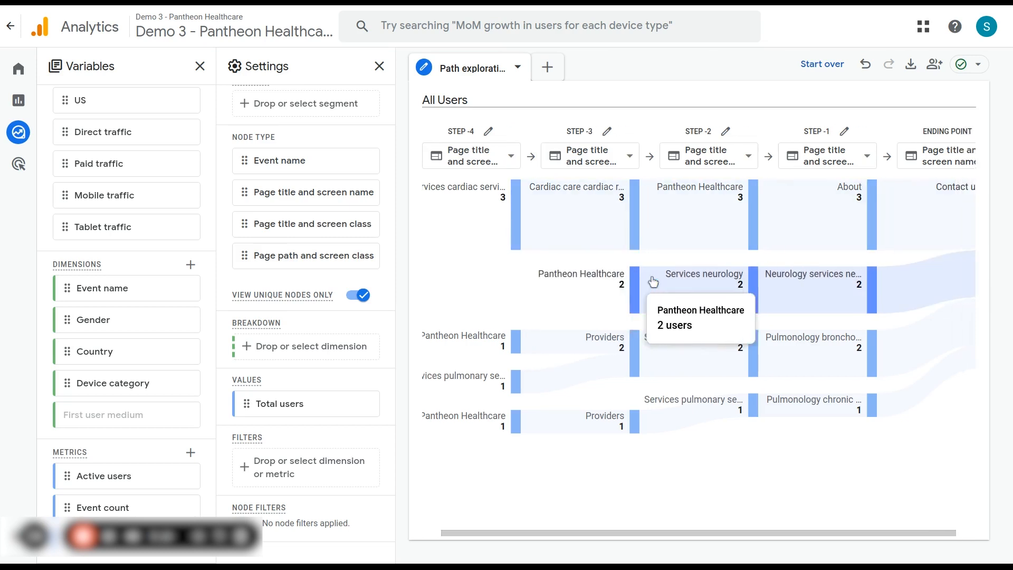
{"action": "scroll", "coordinate": [479, 305], "scroll_direction": "left", "scroll_amount": 2}
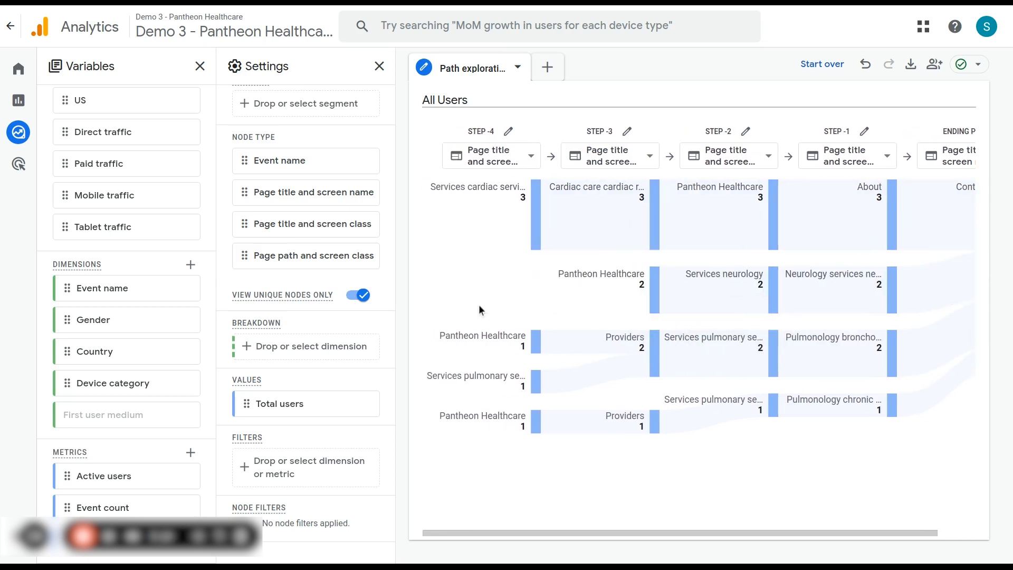
{"action": "scroll", "coordinate": [479, 305], "scroll_direction": "right", "scroll_amount": 2}
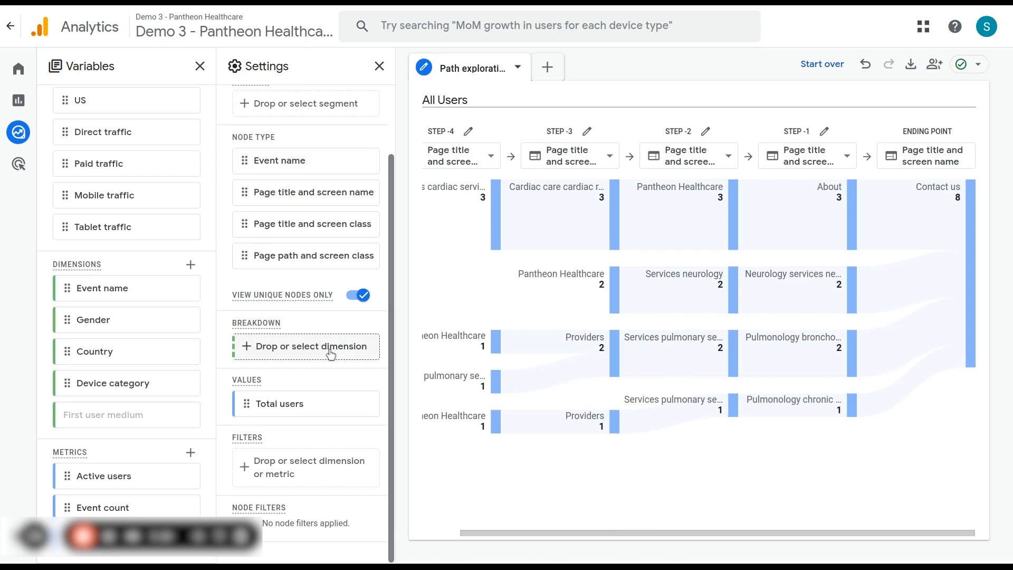
{"action": "scroll", "coordinate": [511, 305], "scroll_direction": "left", "scroll_amount": 1}
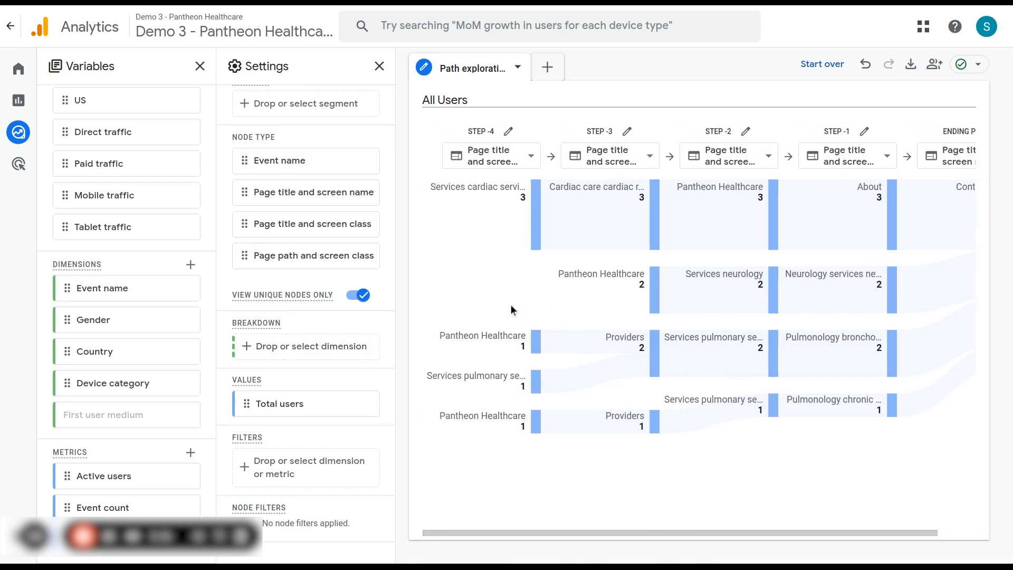
{"action": "left_click", "coordinate": [322, 358]}
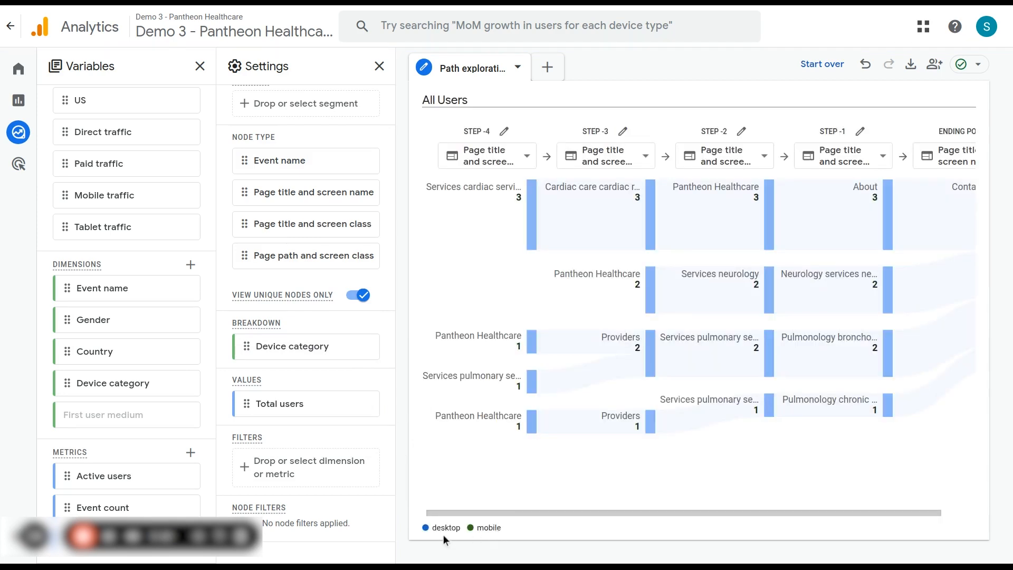
Step: Highlight the mobile and desktop shares in the path graph and examine the path up to the ending point
{"action": "left_click", "coordinate": [484, 530]}
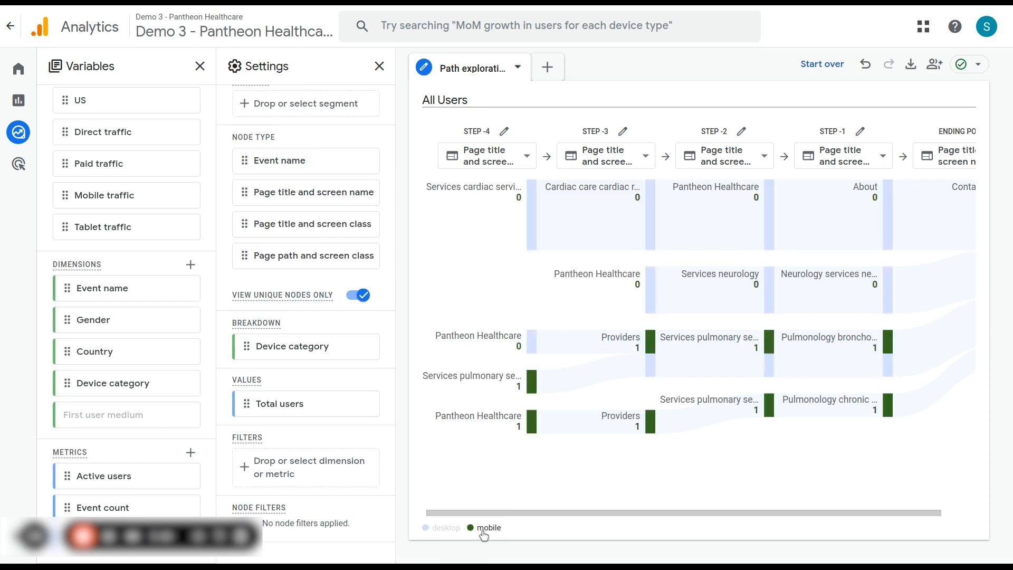
{"action": "left_click", "coordinate": [443, 528]}
{"action": "scroll", "coordinate": [614, 448], "scroll_direction": "right", "scroll_amount": 2}
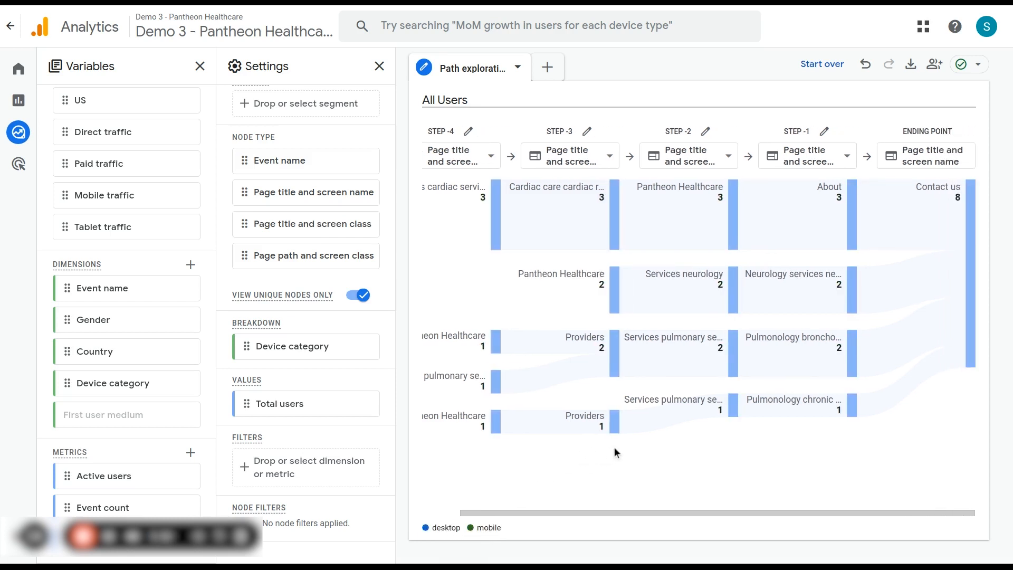
Step: Highlight the mobile and desktop users and examine the device split of the Neurology services neurosurgery and About nodes
{"action": "left_click", "coordinate": [489, 527]}
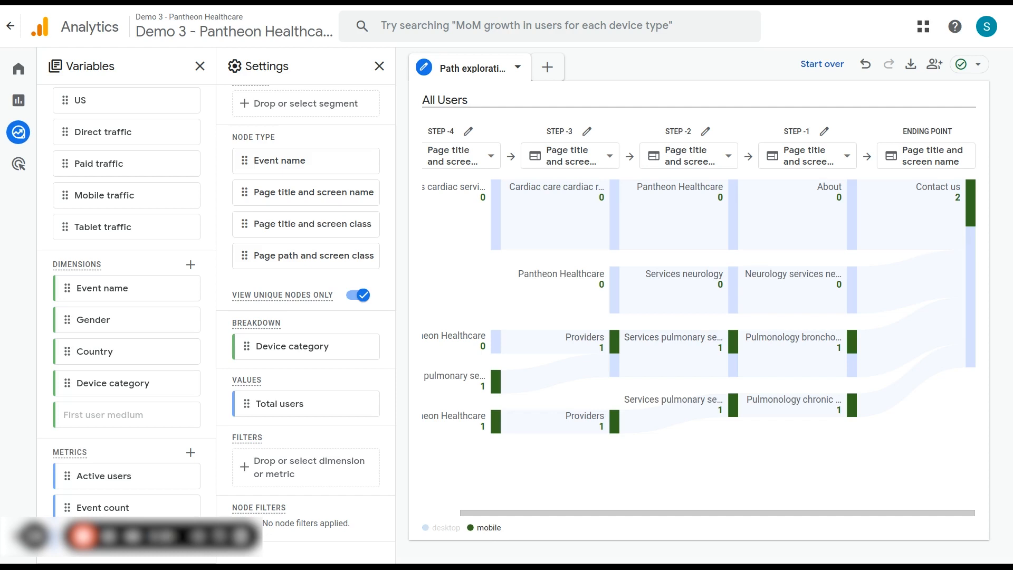
{"action": "left_click", "coordinate": [442, 527]}
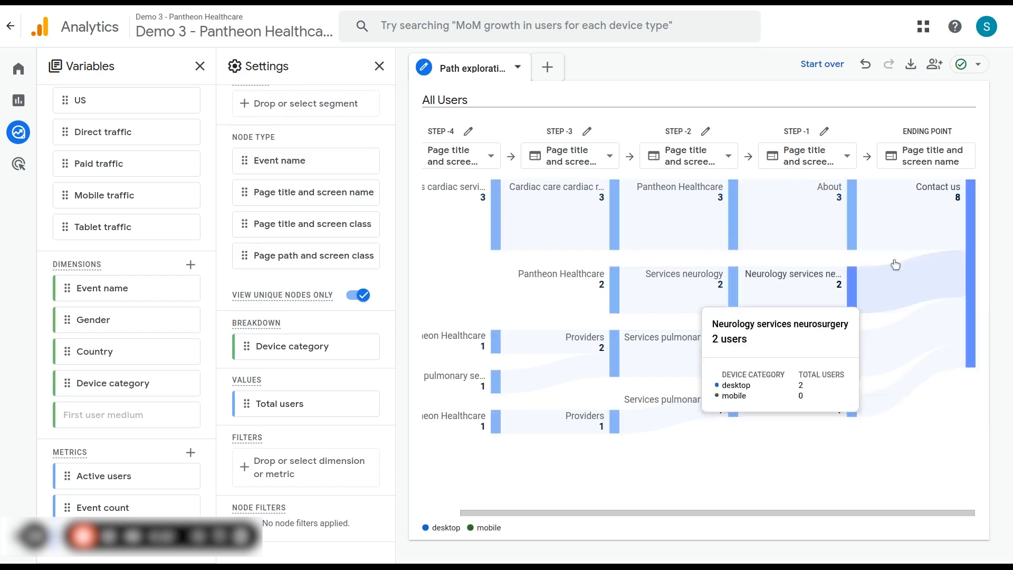
{"action": "mouse_move", "coordinate": [828, 410]}
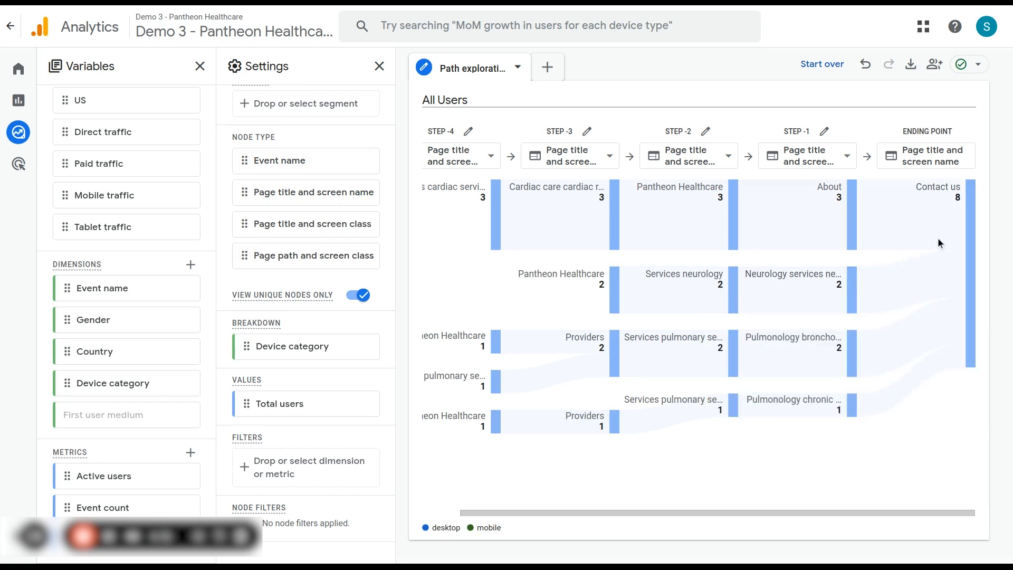
{"action": "mouse_move", "coordinate": [853, 224]}
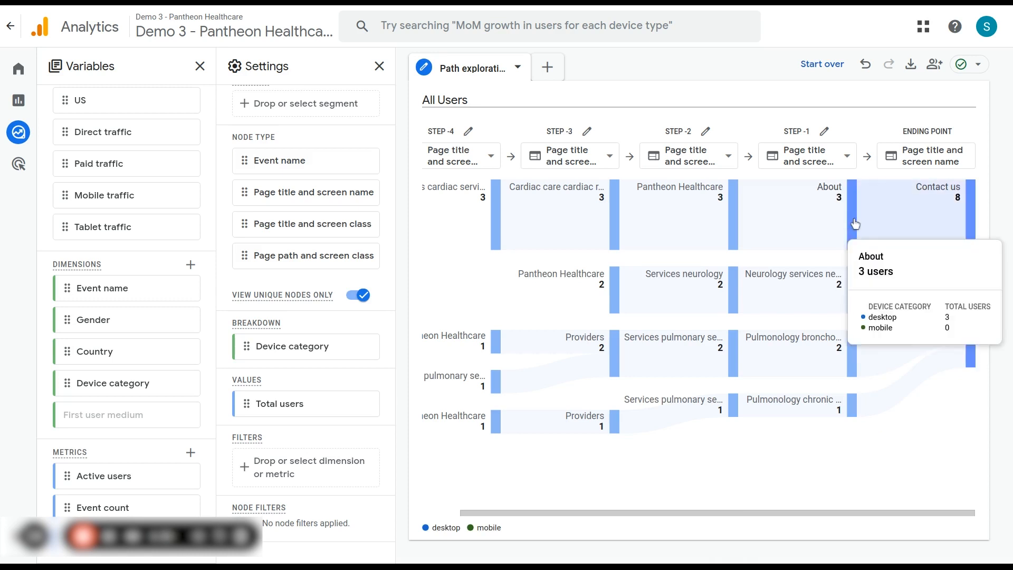
{"action": "mouse_move", "coordinate": [735, 216]}
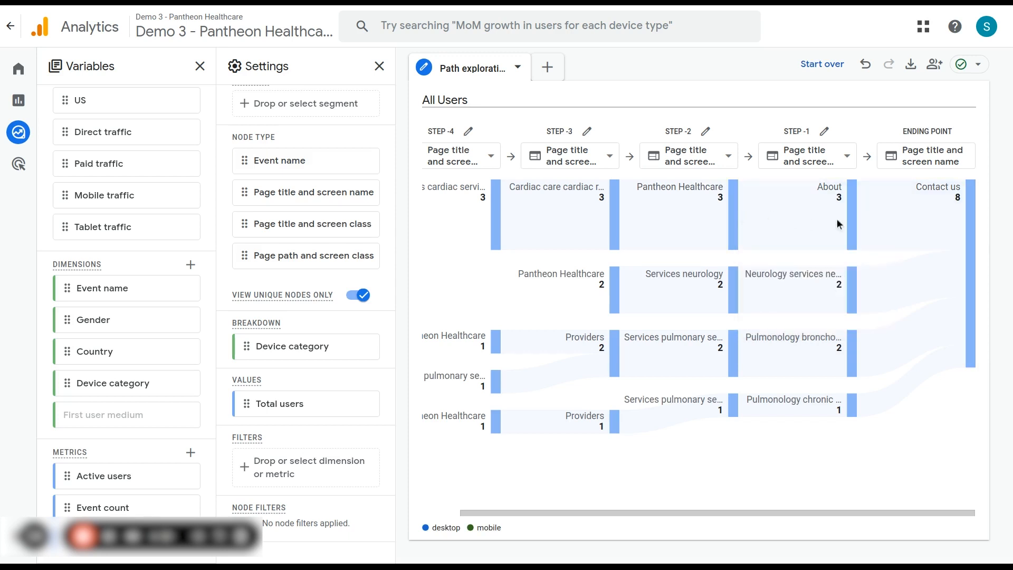
Step: Examine the device split along the path from Providers through Services pulmonary services and Pulmonology bronchoscopy to Contact us
{"action": "mouse_move", "coordinate": [800, 357]}
{"action": "mouse_move", "coordinate": [861, 352]}
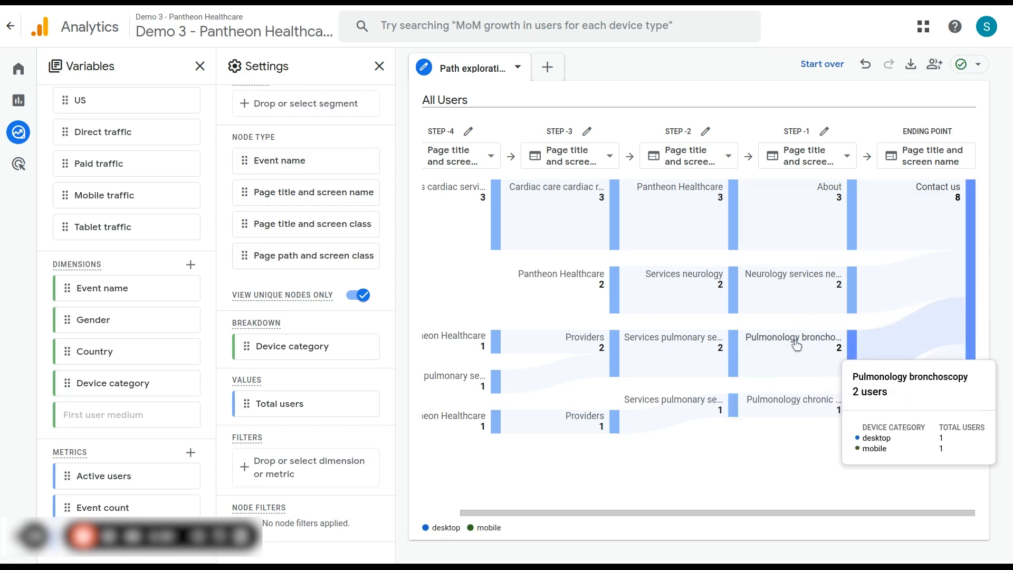
{"action": "mouse_move", "coordinate": [722, 348]}
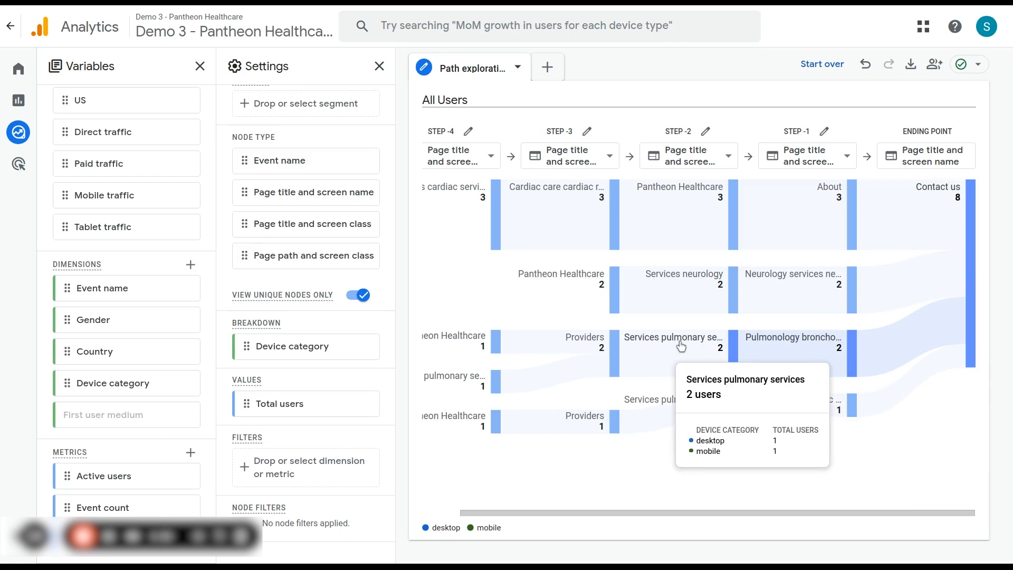
{"action": "mouse_move", "coordinate": [591, 343]}
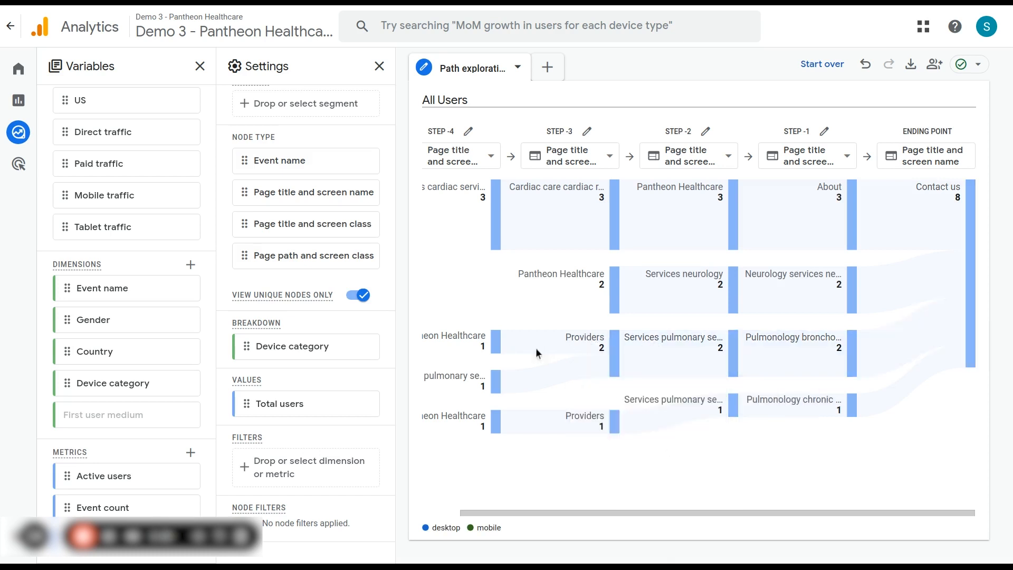
{"action": "scroll", "coordinate": [536, 347], "scroll_direction": "left", "scroll_amount": 1}
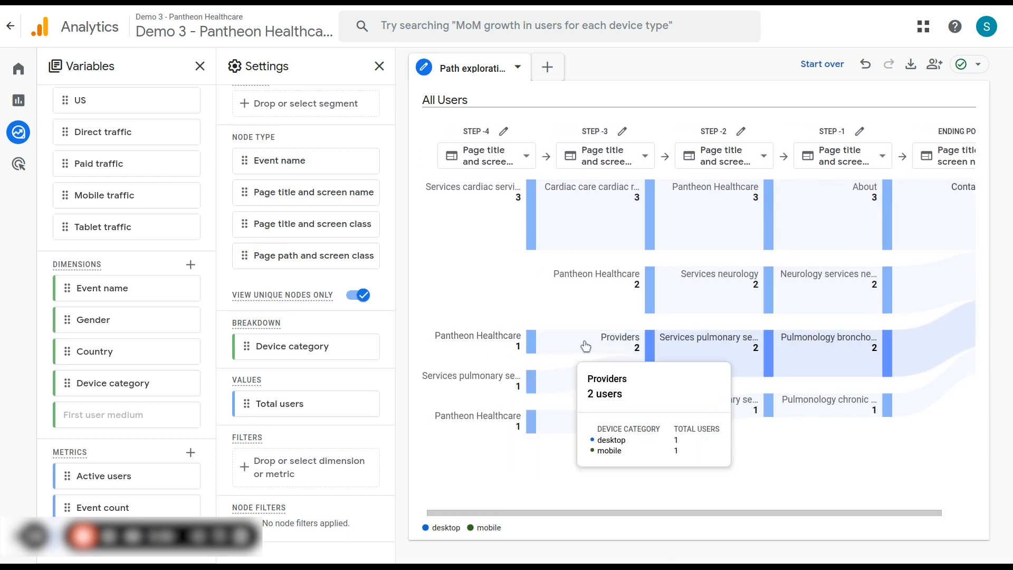
{"action": "mouse_move", "coordinate": [517, 345]}
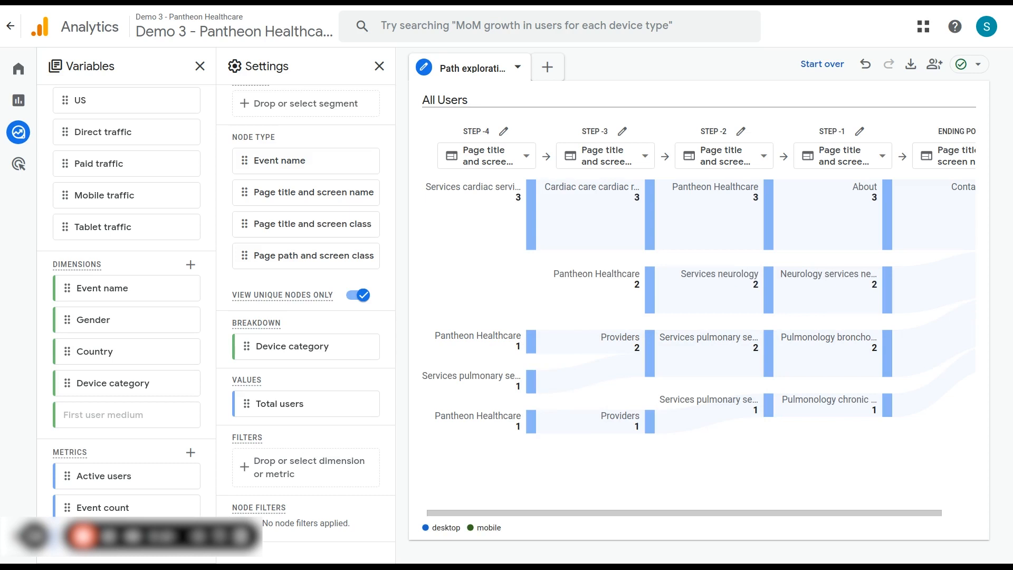
{"action": "mouse_move", "coordinate": [546, 357]}
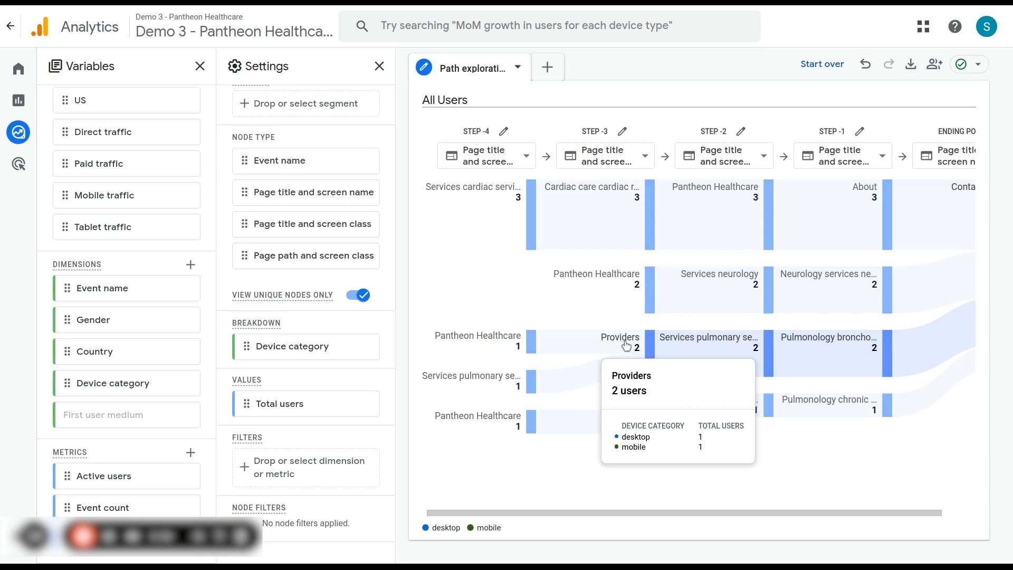
{"action": "mouse_move", "coordinate": [685, 348]}
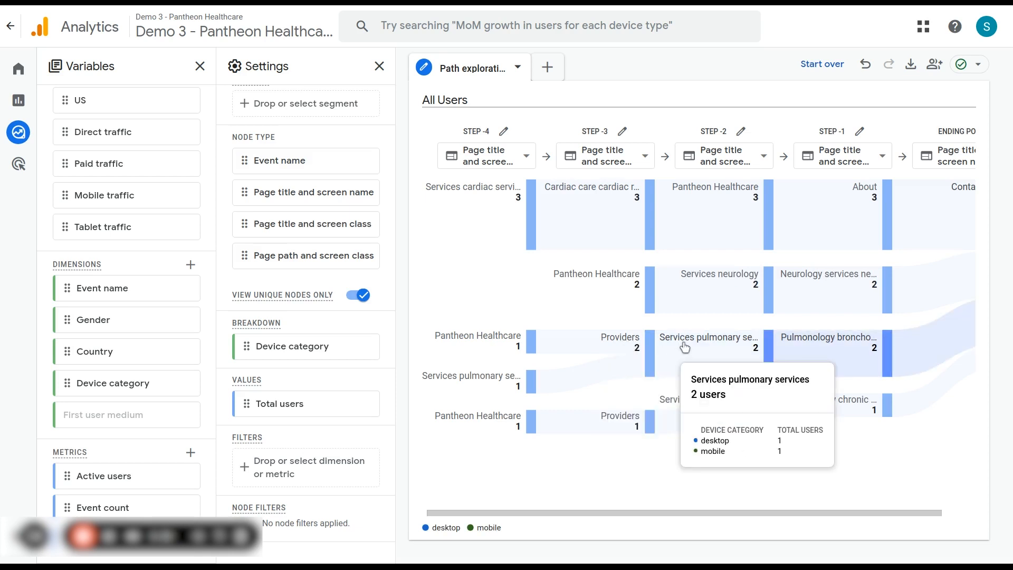
{"action": "mouse_move", "coordinate": [828, 345]}
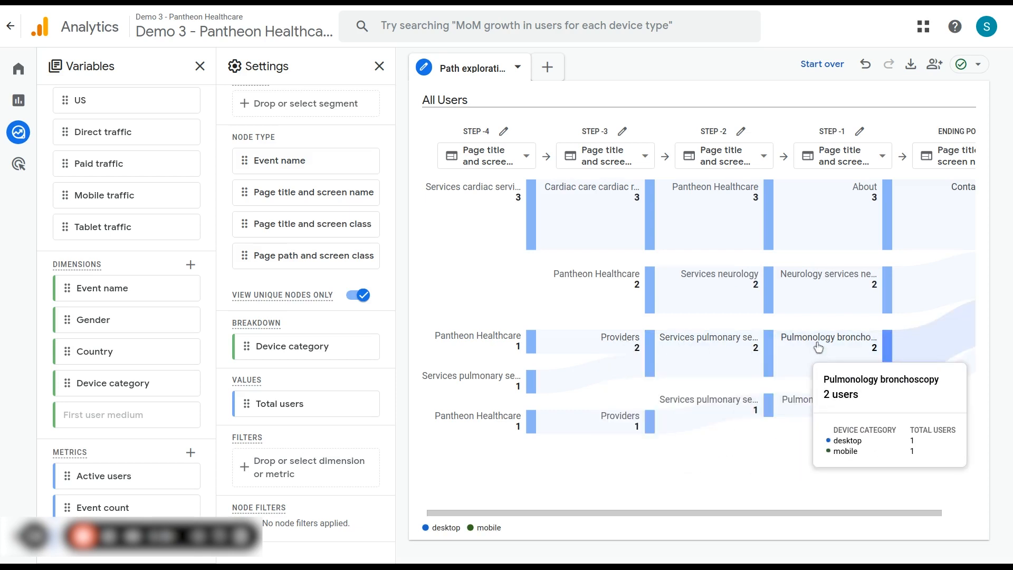
{"action": "scroll", "coordinate": [828, 345], "scroll_direction": "right", "scroll_amount": 1}
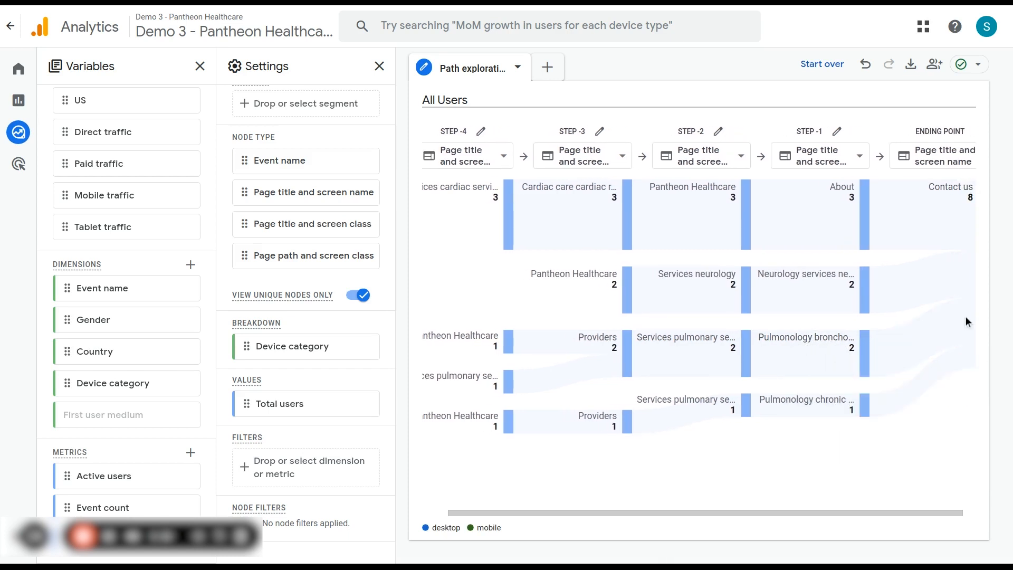
Step: Examine the device split along the path from Pantheon Healthcare through Services neurology and Neurology services neurosurgery, and highlight the mobile users
{"action": "mouse_move", "coordinate": [570, 282]}
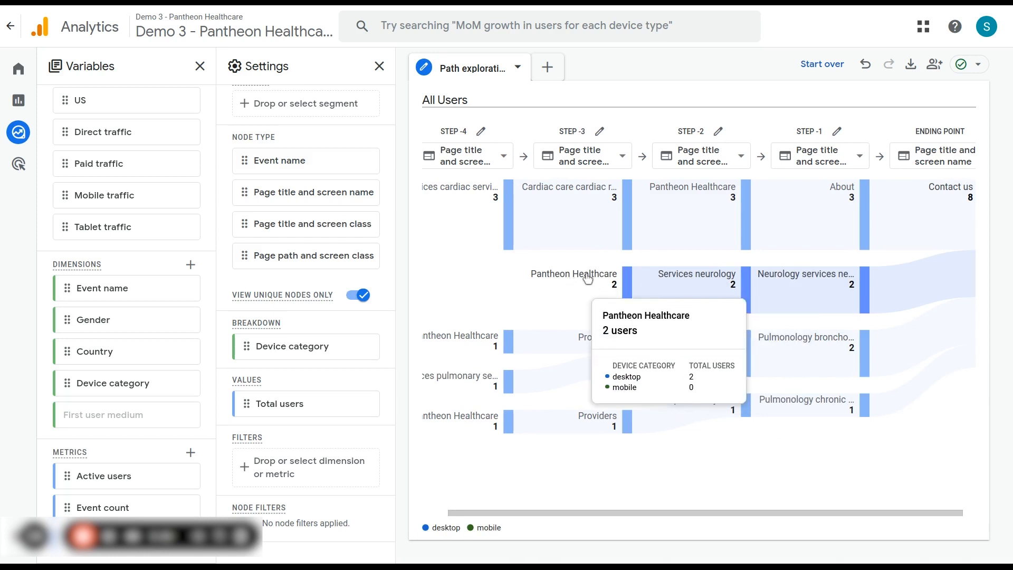
{"action": "mouse_move", "coordinate": [707, 280]}
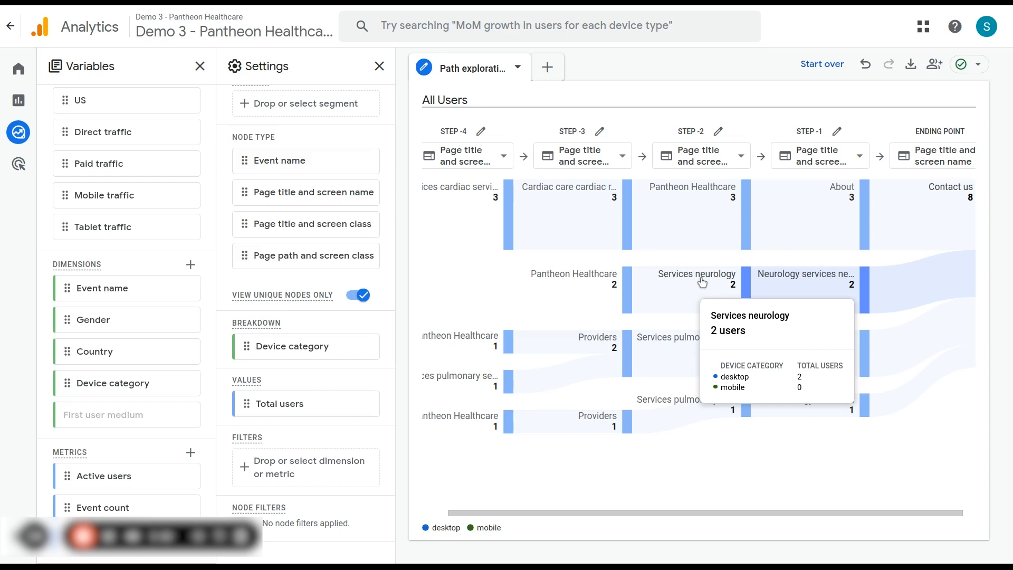
{"action": "mouse_move", "coordinate": [781, 278]}
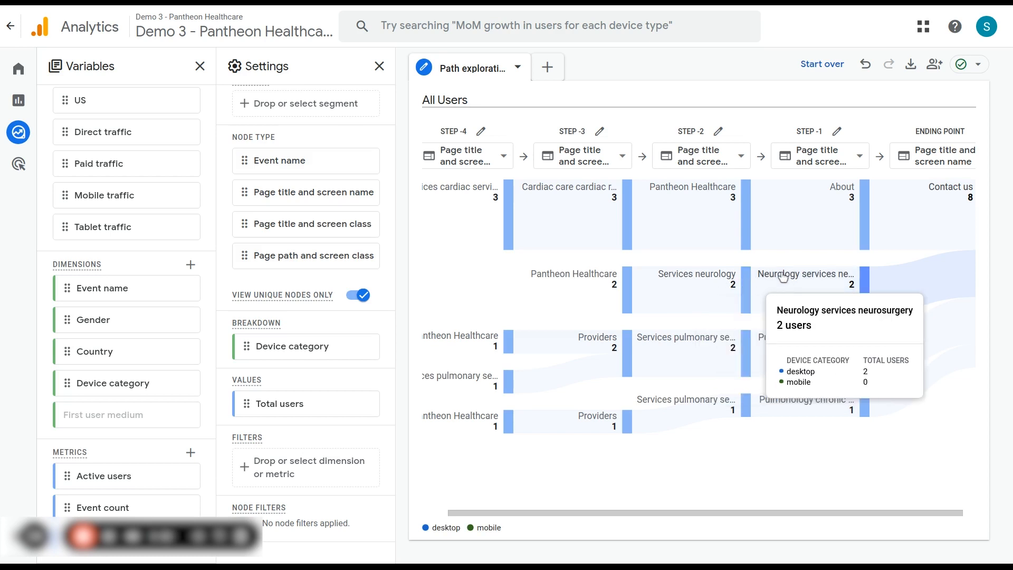
{"action": "scroll", "coordinate": [786, 278], "scroll_direction": "right", "scroll_amount": 1}
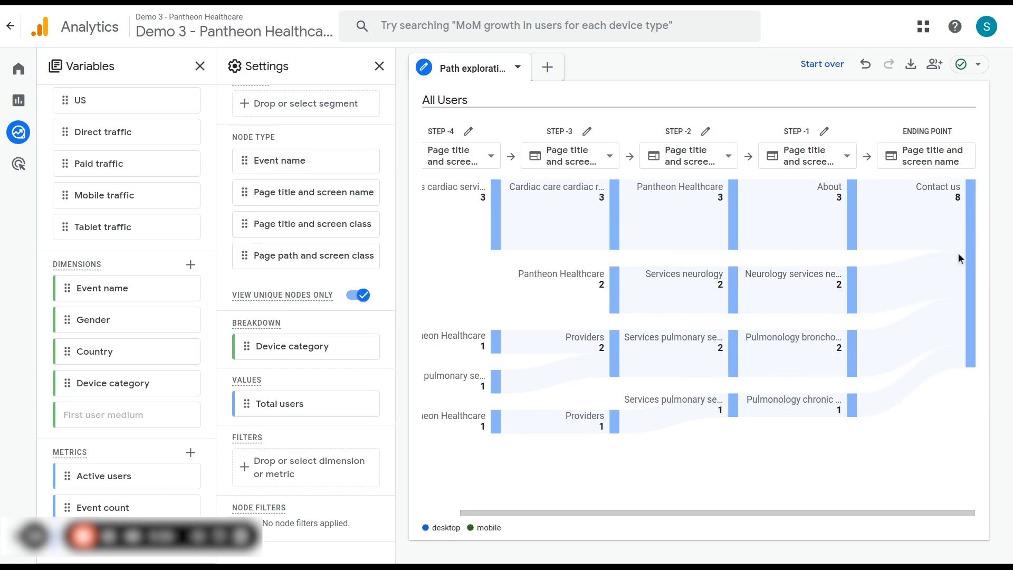
{"action": "scroll", "coordinate": [914, 265], "scroll_direction": "left", "scroll_amount": 3}
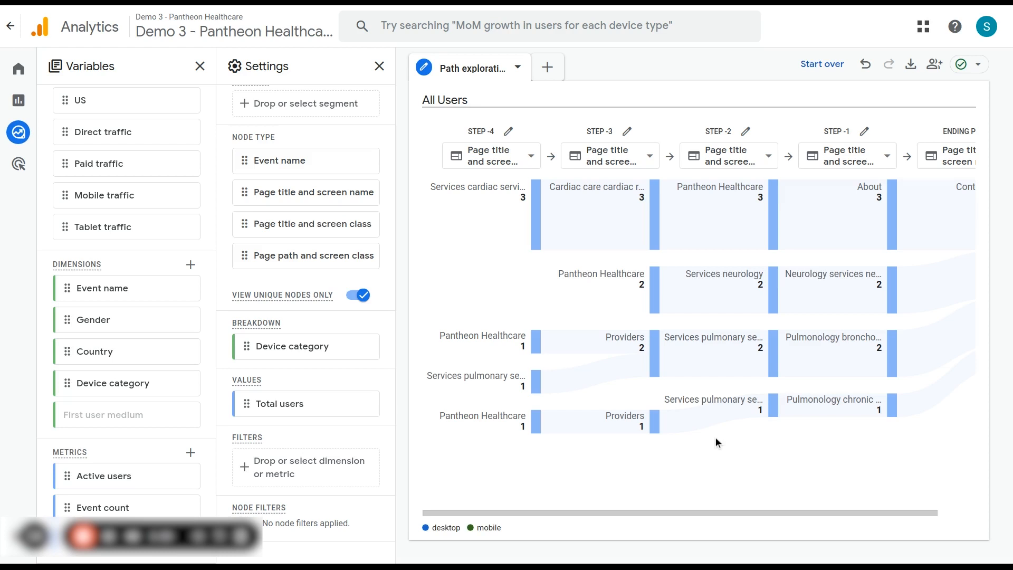
{"action": "scroll", "coordinate": [782, 455], "scroll_direction": "right", "scroll_amount": 3}
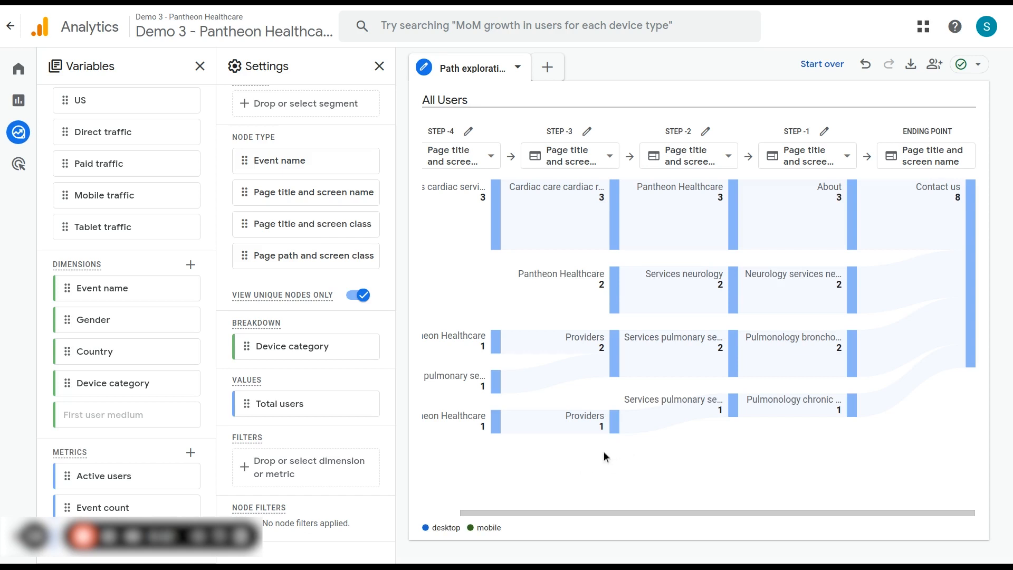
{"action": "scroll", "coordinate": [504, 466], "scroll_direction": "left", "scroll_amount": 1}
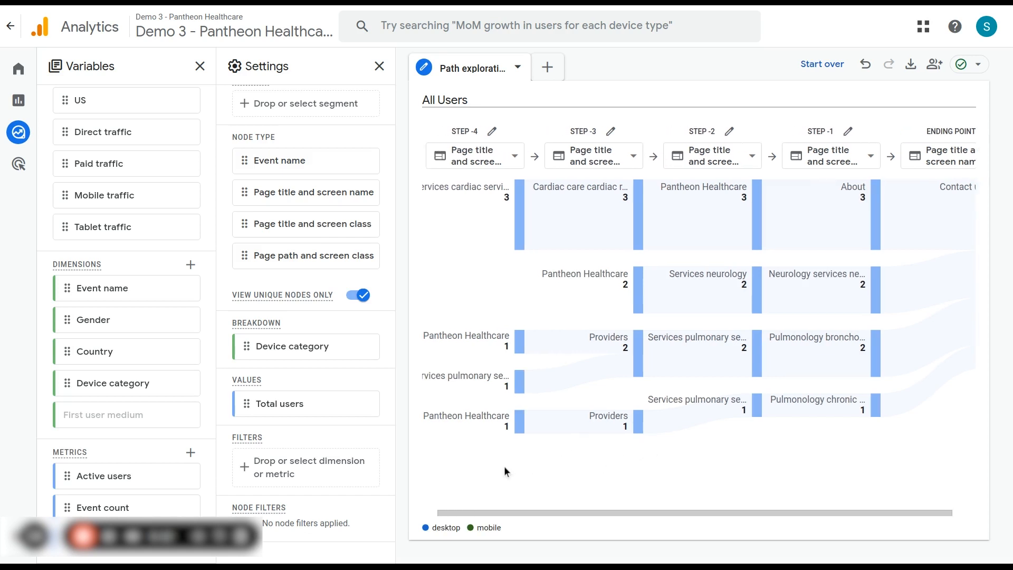
{"action": "mouse_move", "coordinate": [446, 529]}
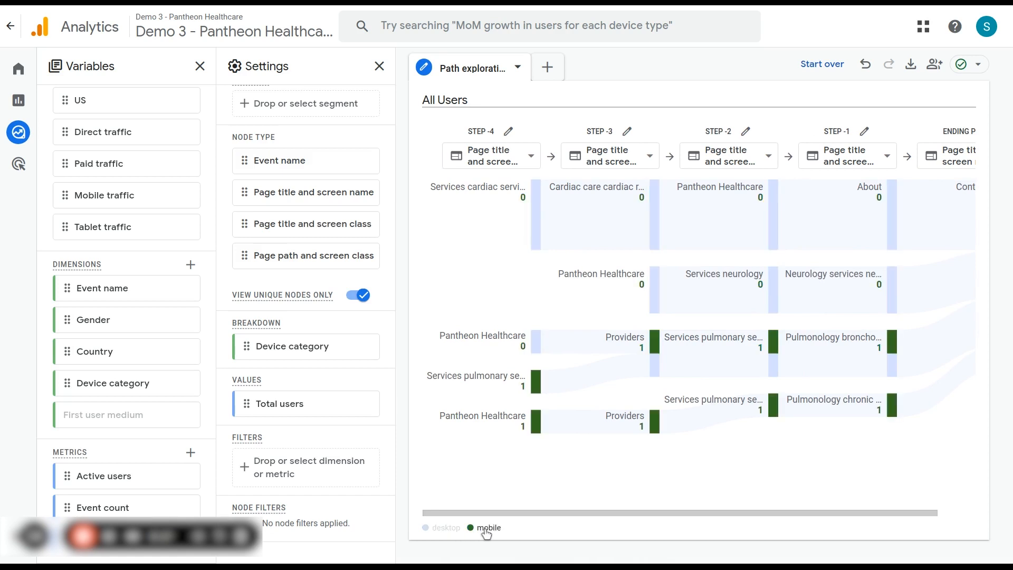
Step: Remove the Device category breakdown from the path exploration and check which other dimensions are available for it
{"action": "left_click", "coordinate": [368, 346]}
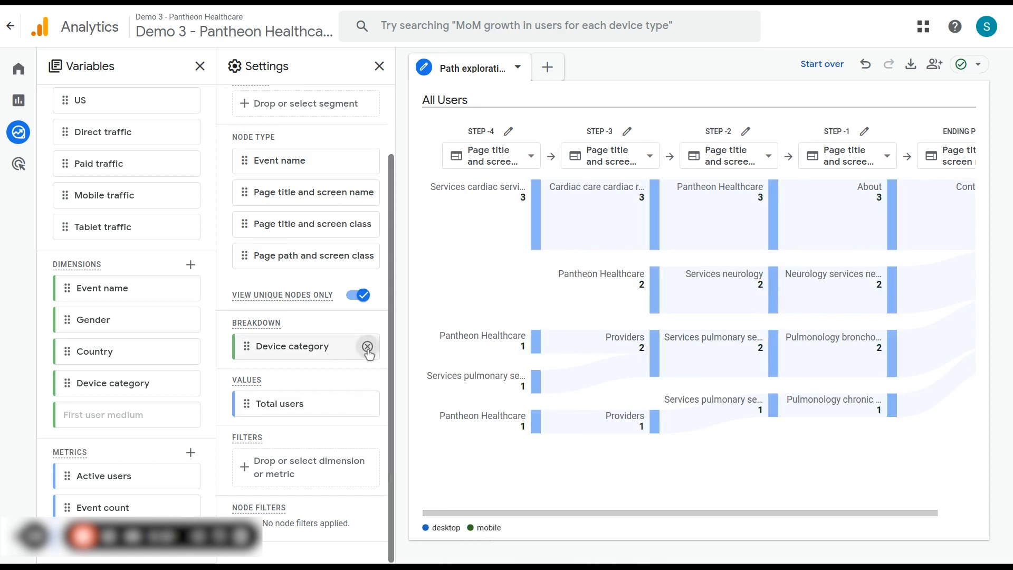
{"action": "left_click", "coordinate": [351, 346]}
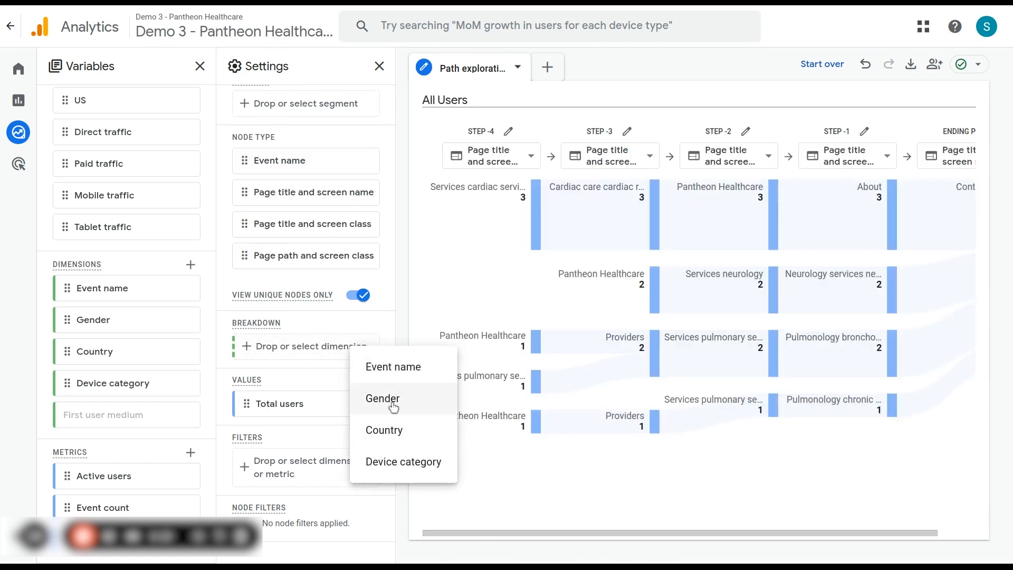
{"action": "left_click", "coordinate": [324, 373]}
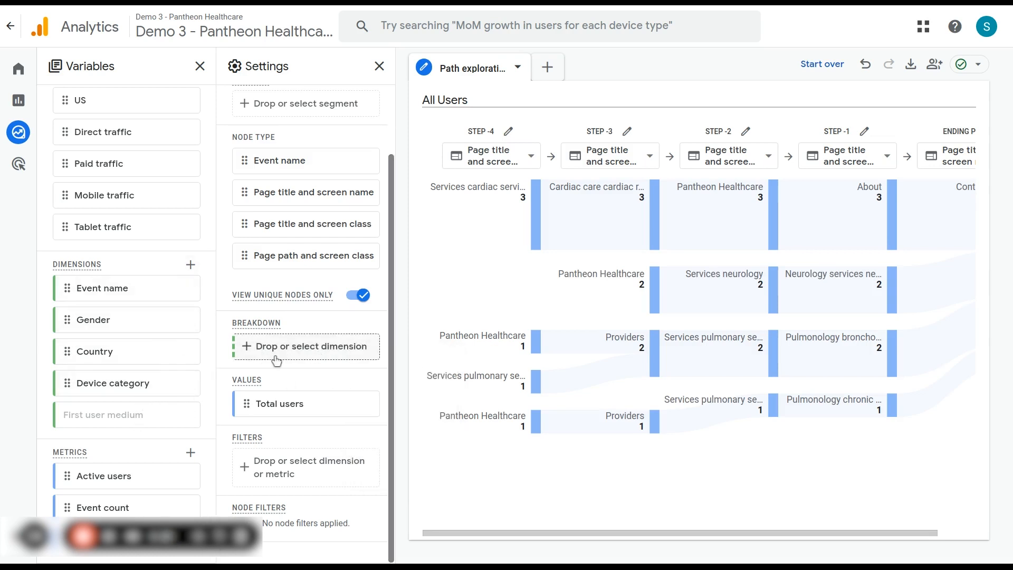
{"action": "mouse_move", "coordinate": [156, 351]}
{"action": "left_mouse_down"}
{"action": "mouse_move", "coordinate": [295, 354]}
{"action": "mouse_move", "coordinate": [175, 345]}
{"action": "left_mouse_up"}
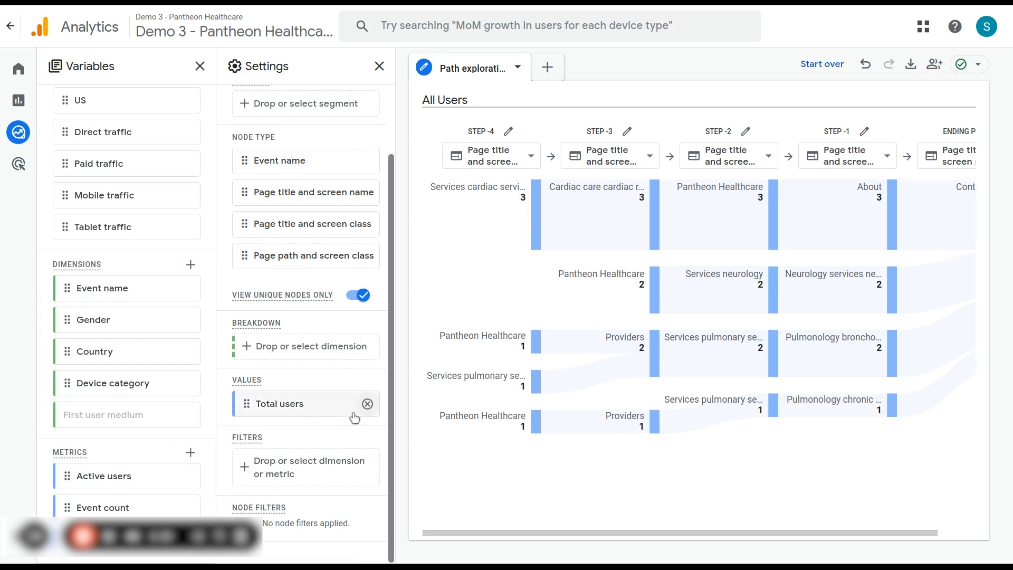
Step: Replace the Total users metric with Event count as the path exploration's value and review the path up to Contact us
{"action": "left_click", "coordinate": [368, 404]}
{"action": "left_click", "coordinate": [312, 414]}
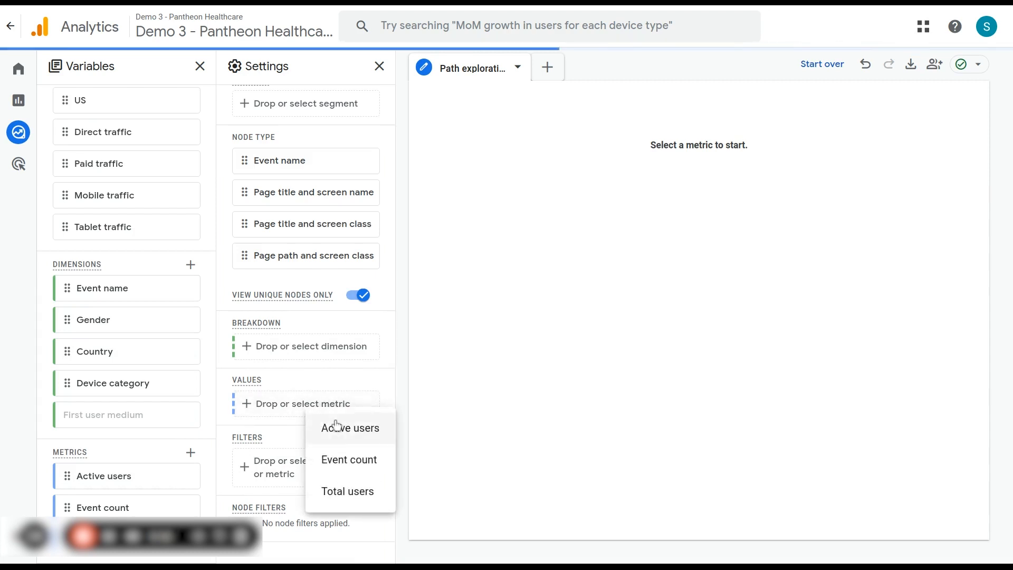
{"action": "left_click", "coordinate": [364, 459]}
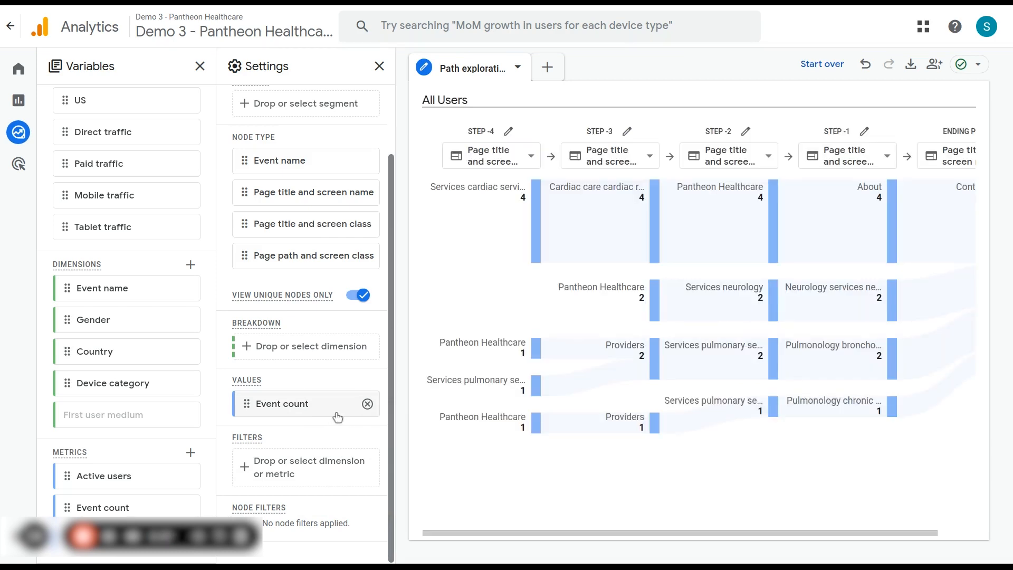
{"action": "scroll", "coordinate": [661, 356], "scroll_direction": "right", "scroll_amount": 2}
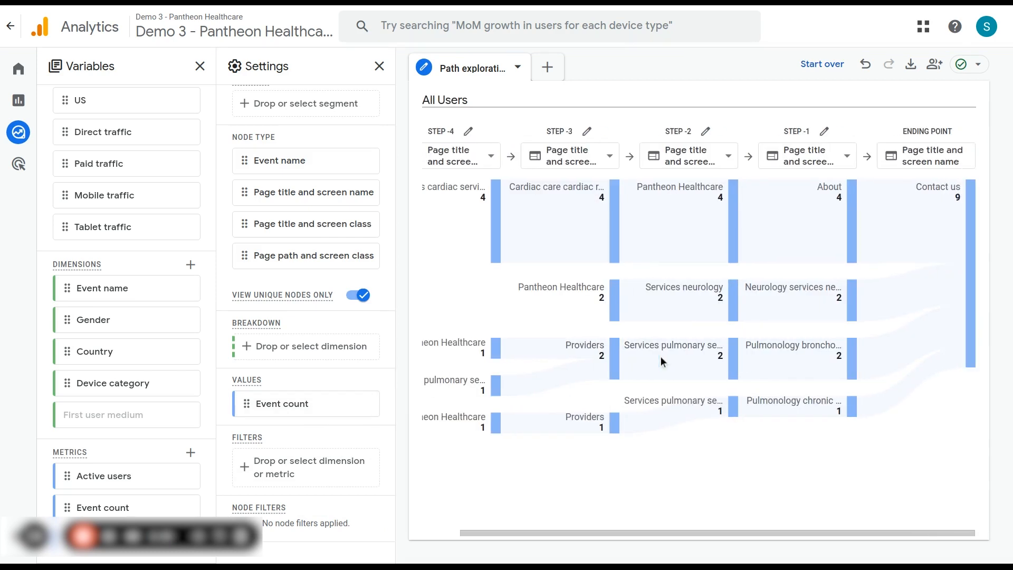
{"action": "mouse_move", "coordinate": [793, 359]}
{"action": "mouse_move", "coordinate": [837, 366]}
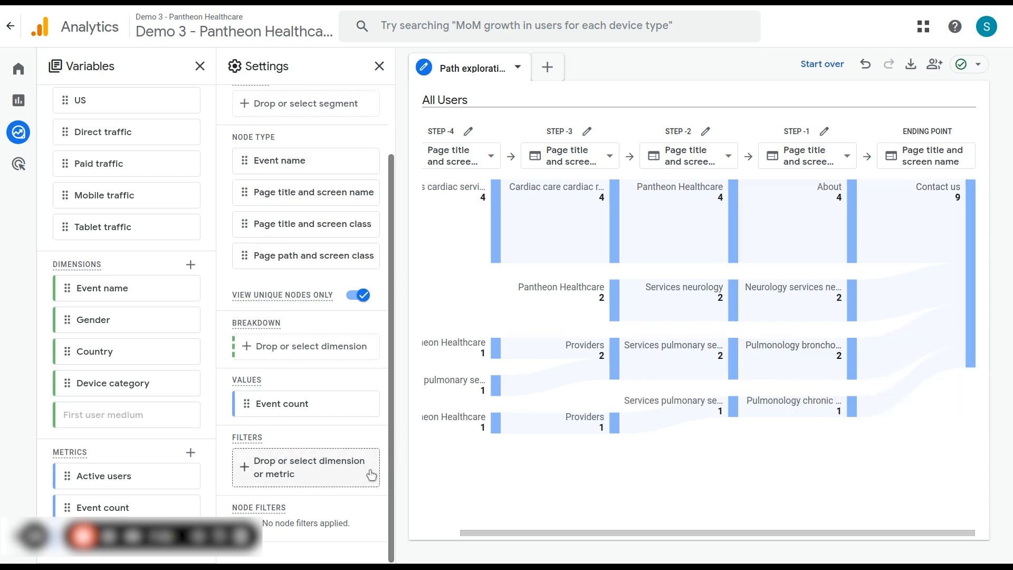
{"action": "left_click", "coordinate": [332, 482]}
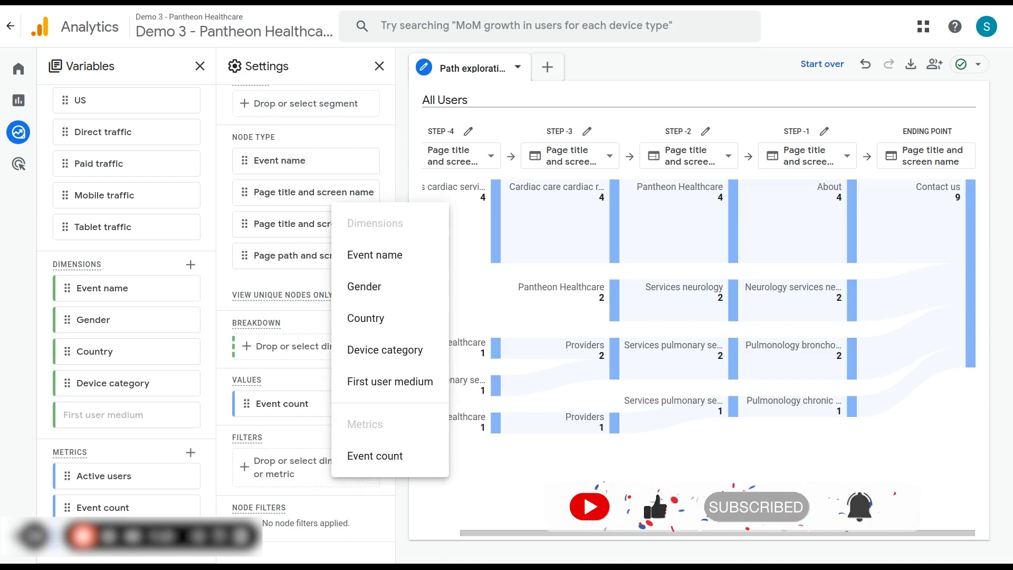
{"action": "left_click", "coordinate": [394, 300]}
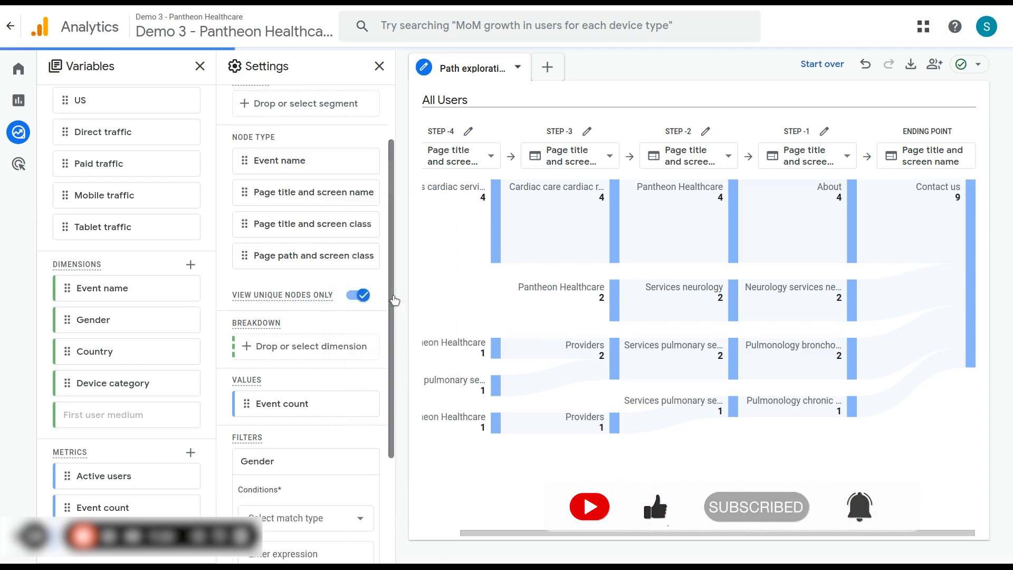
{"action": "scroll", "coordinate": [341, 437], "scroll_direction": "down", "scroll_amount": 3}
{"action": "left_click", "coordinate": [339, 370]}
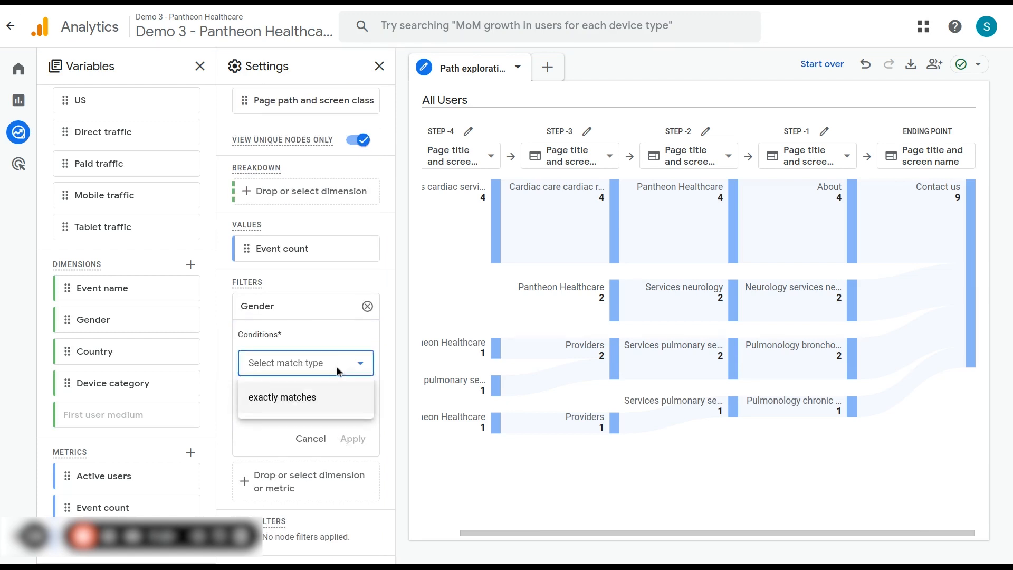
{"action": "left_click", "coordinate": [333, 402]}
{"action": "left_click", "coordinate": [321, 402]}
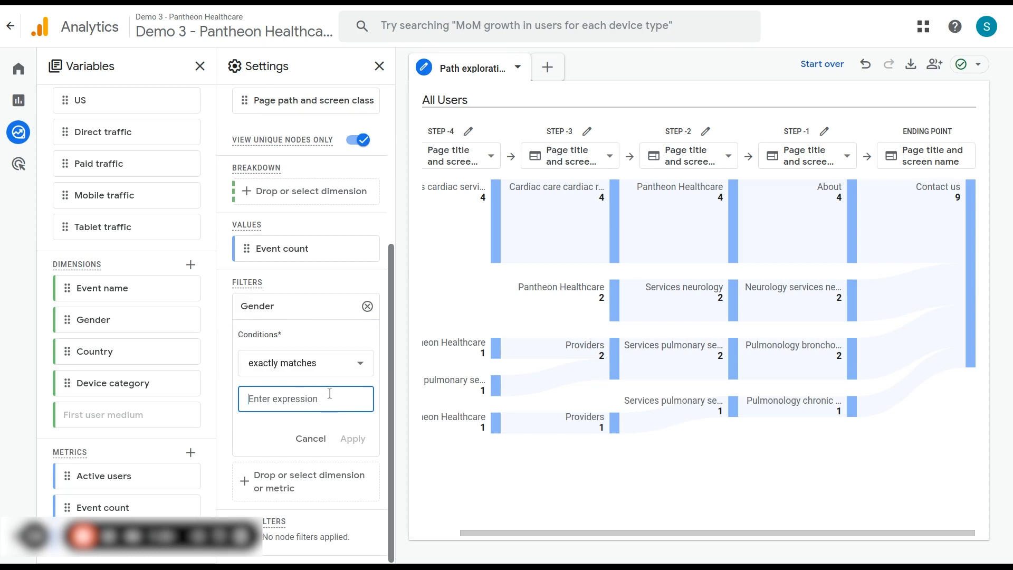
{"action": "left_click", "coordinate": [314, 439]}
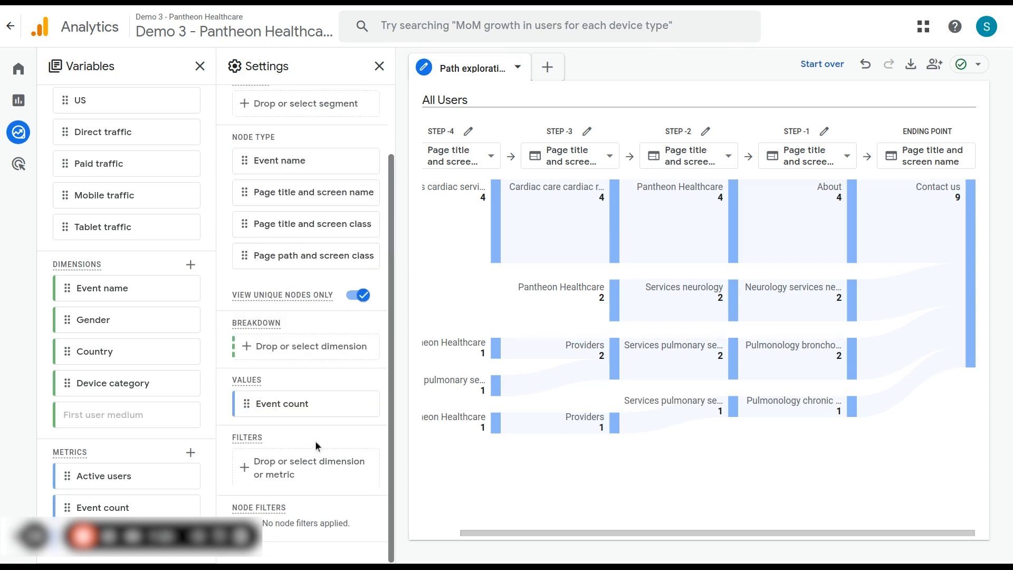